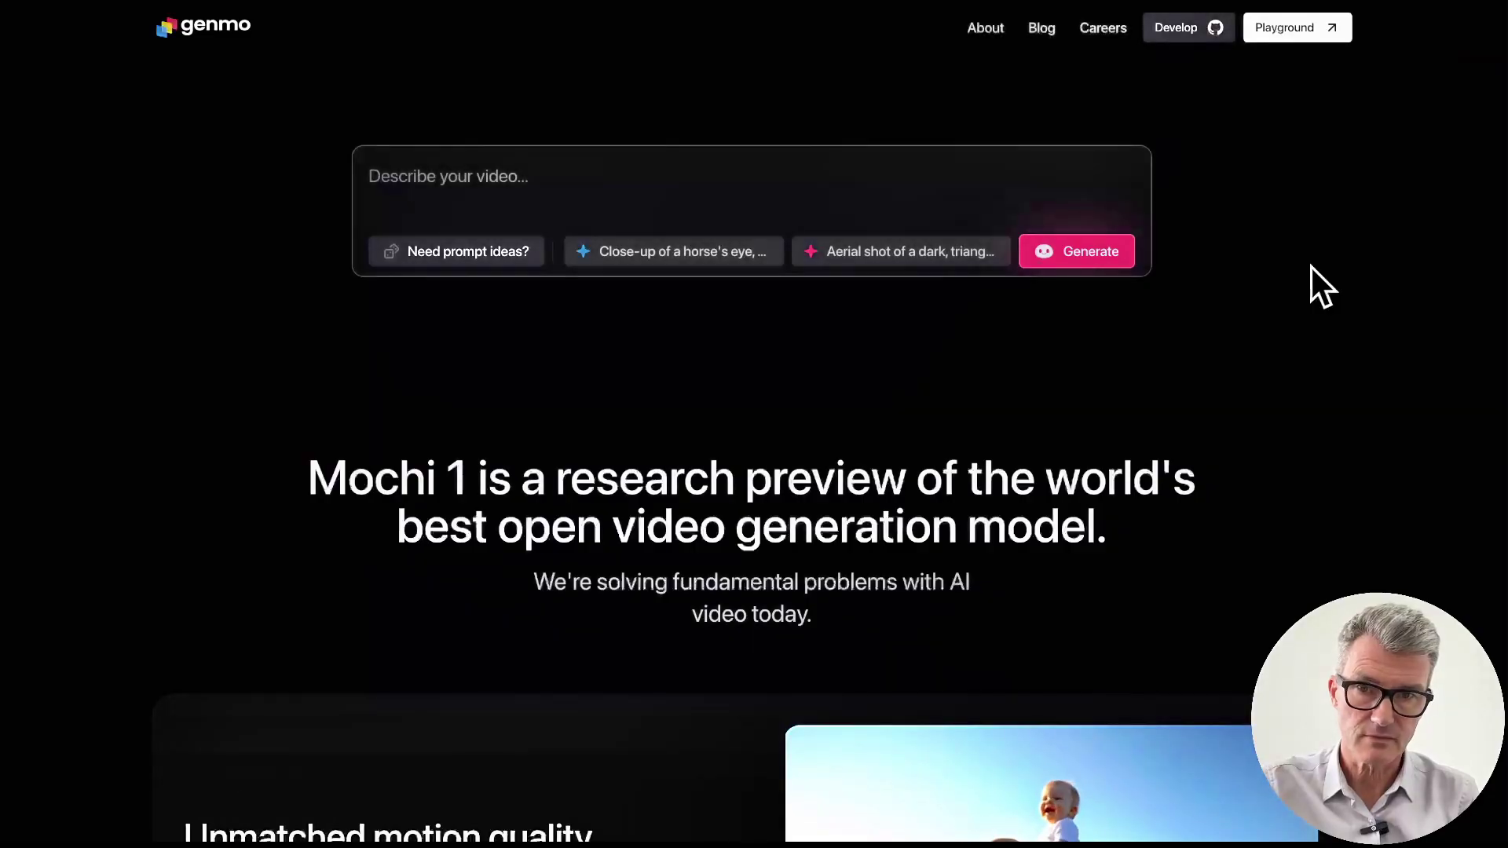
Step: Scrub the sample reel from the underwater swimmer clip to the painted-face woman at 0:07
scroll(607, 385, "down", 3)
scroll(607, 385, "up", 10)
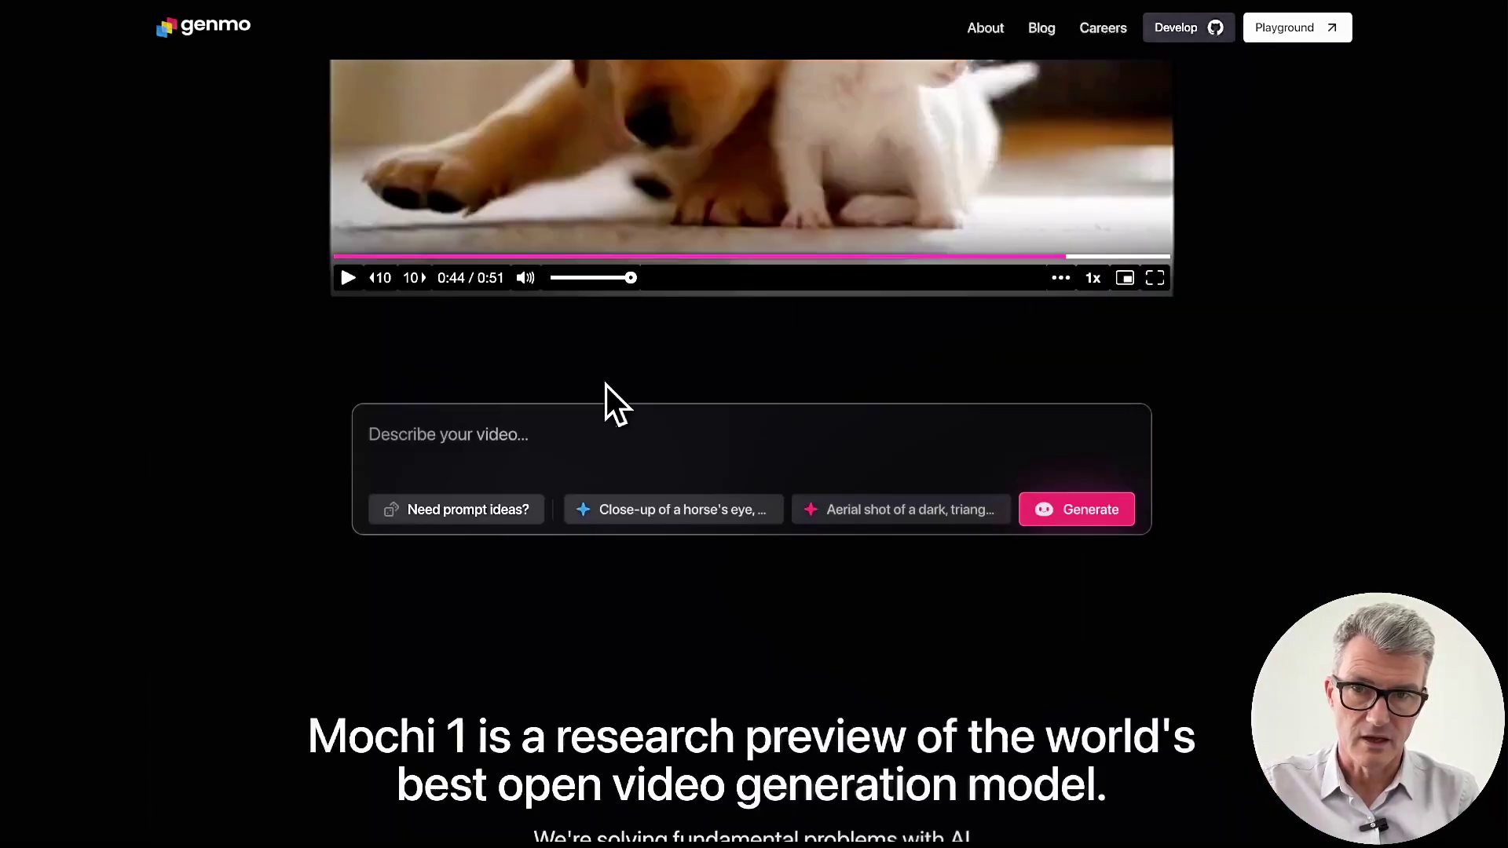
scroll(607, 385, "up", 1)
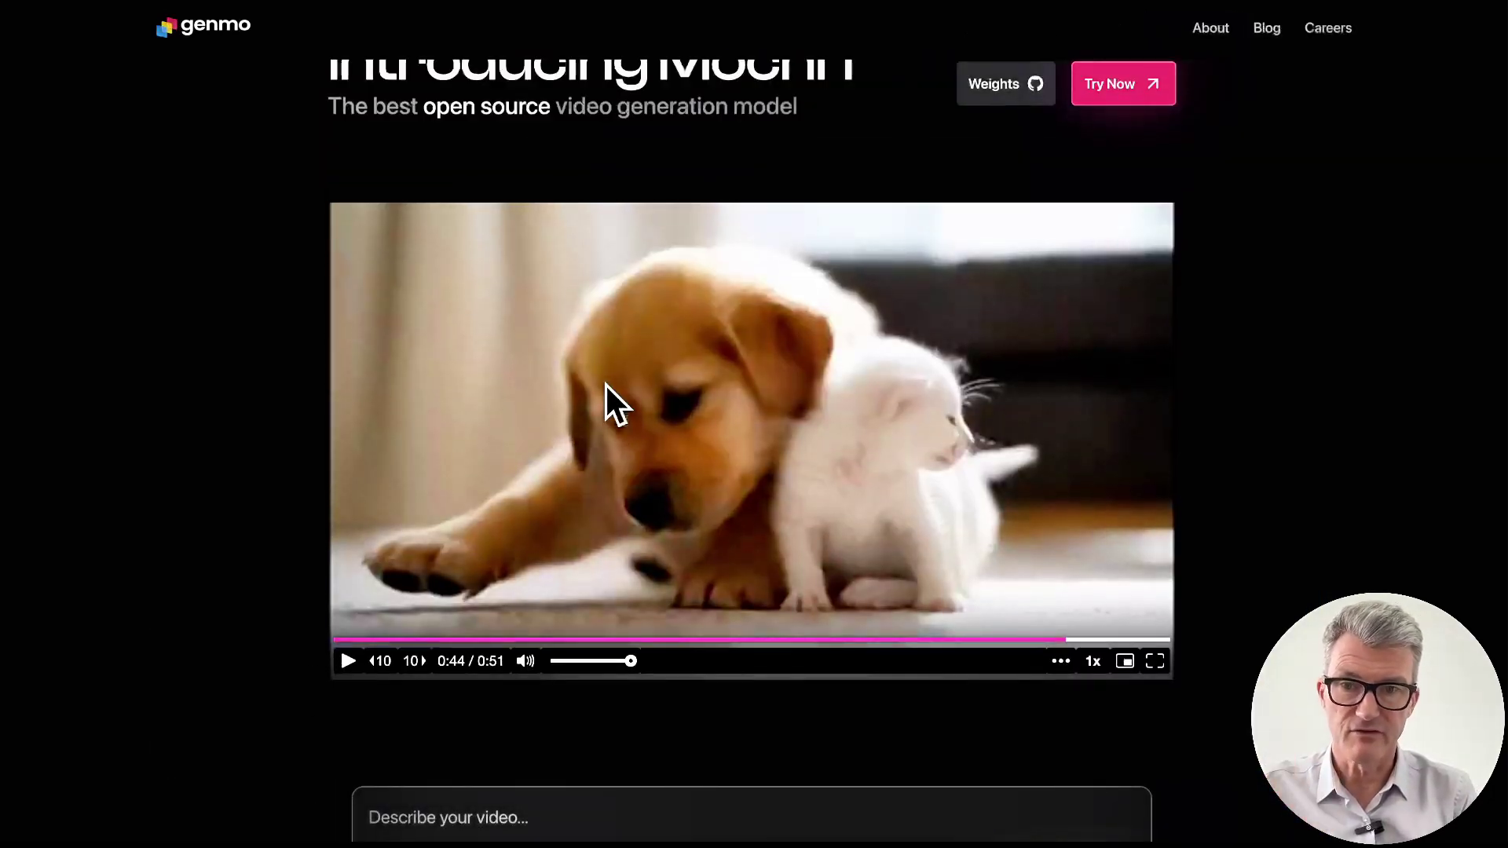
scroll(607, 385, "down", 1)
scroll(606, 386, "up", 2)
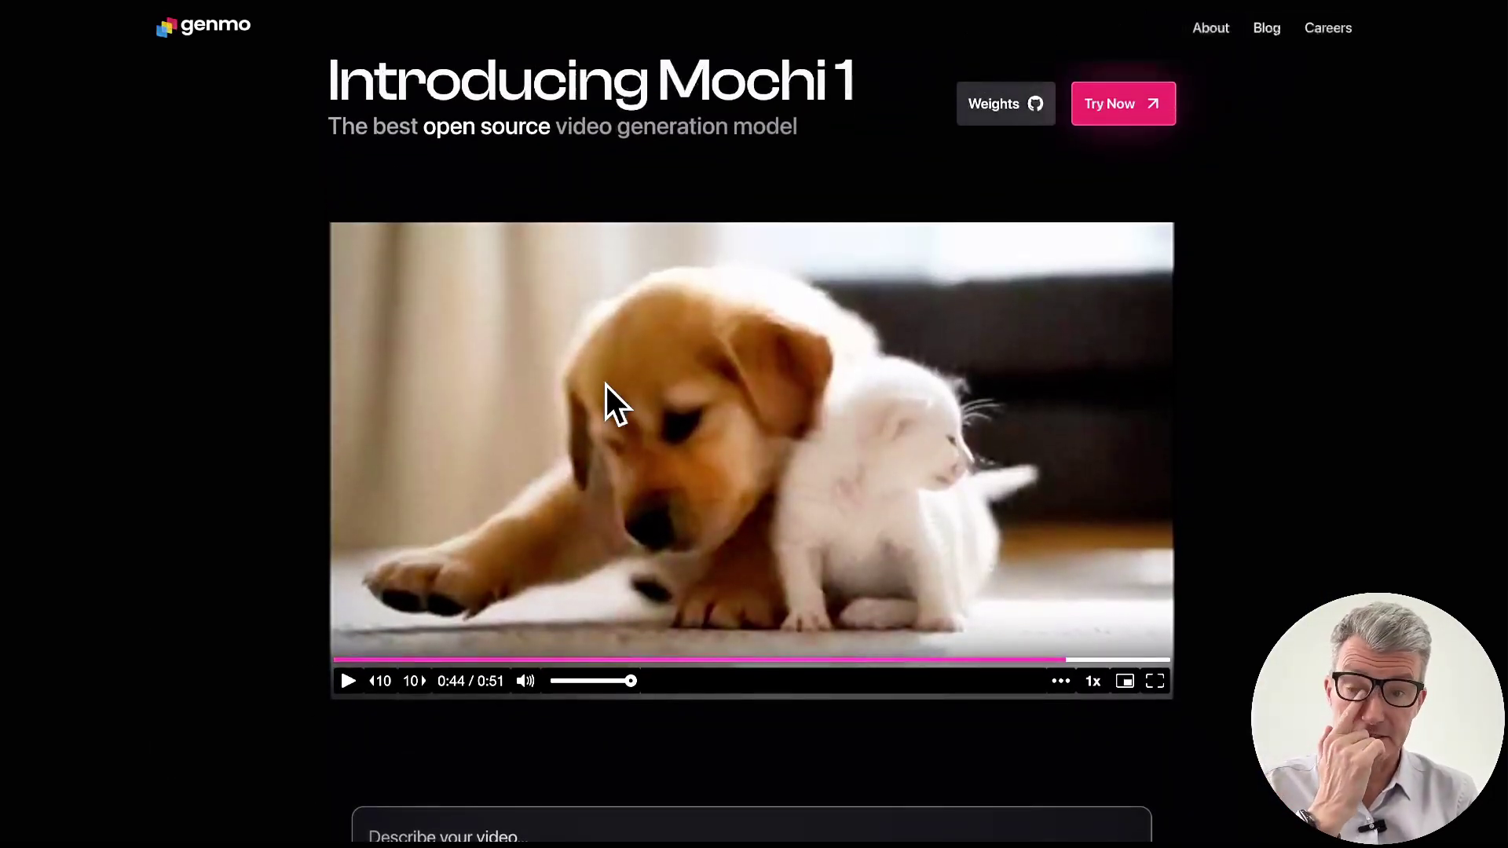
scroll(707, 472, "down", 2)
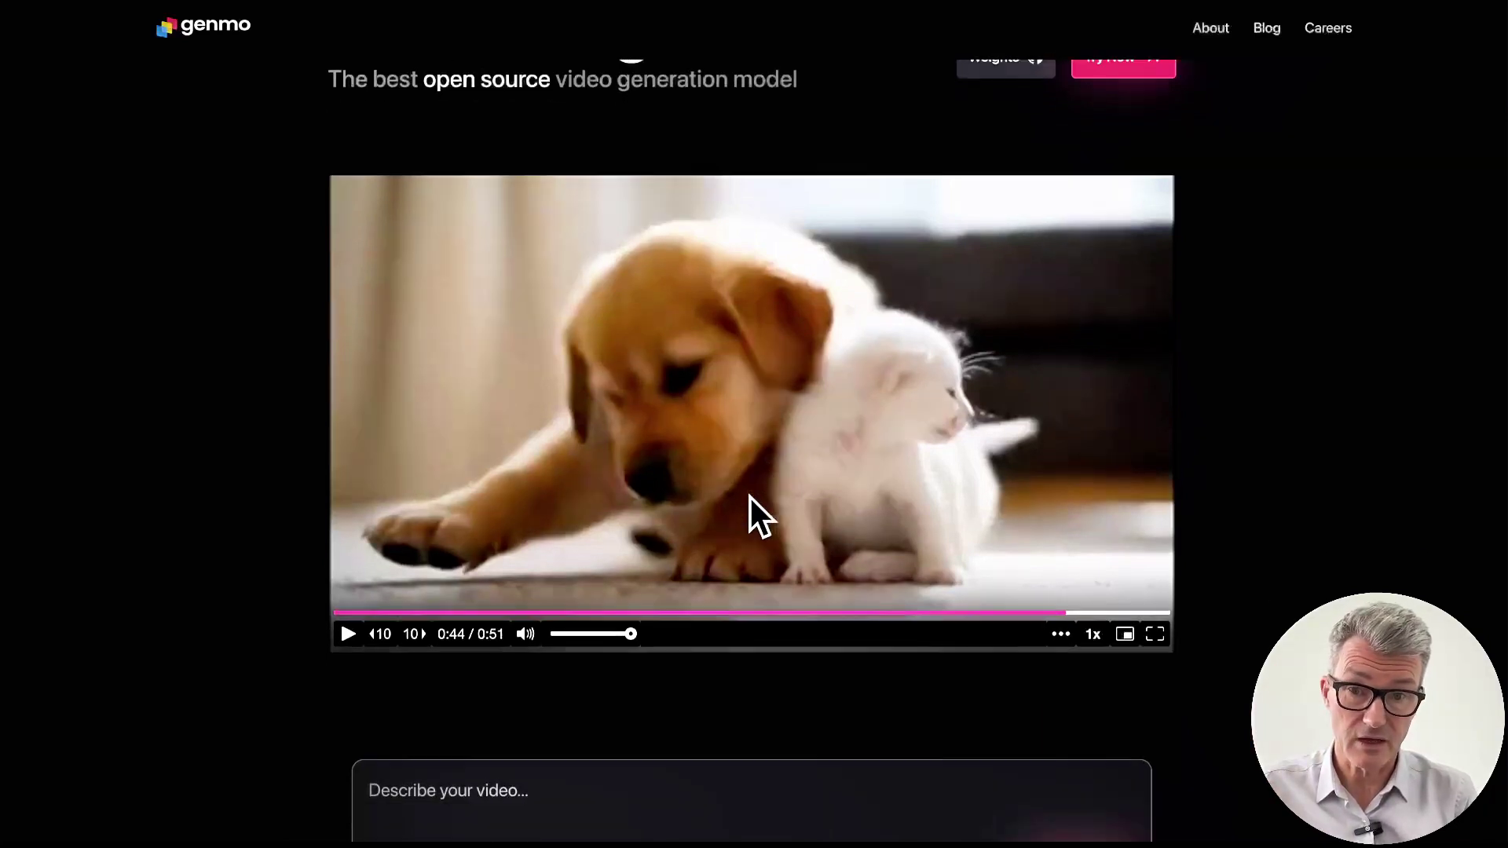
left_click(626, 586)
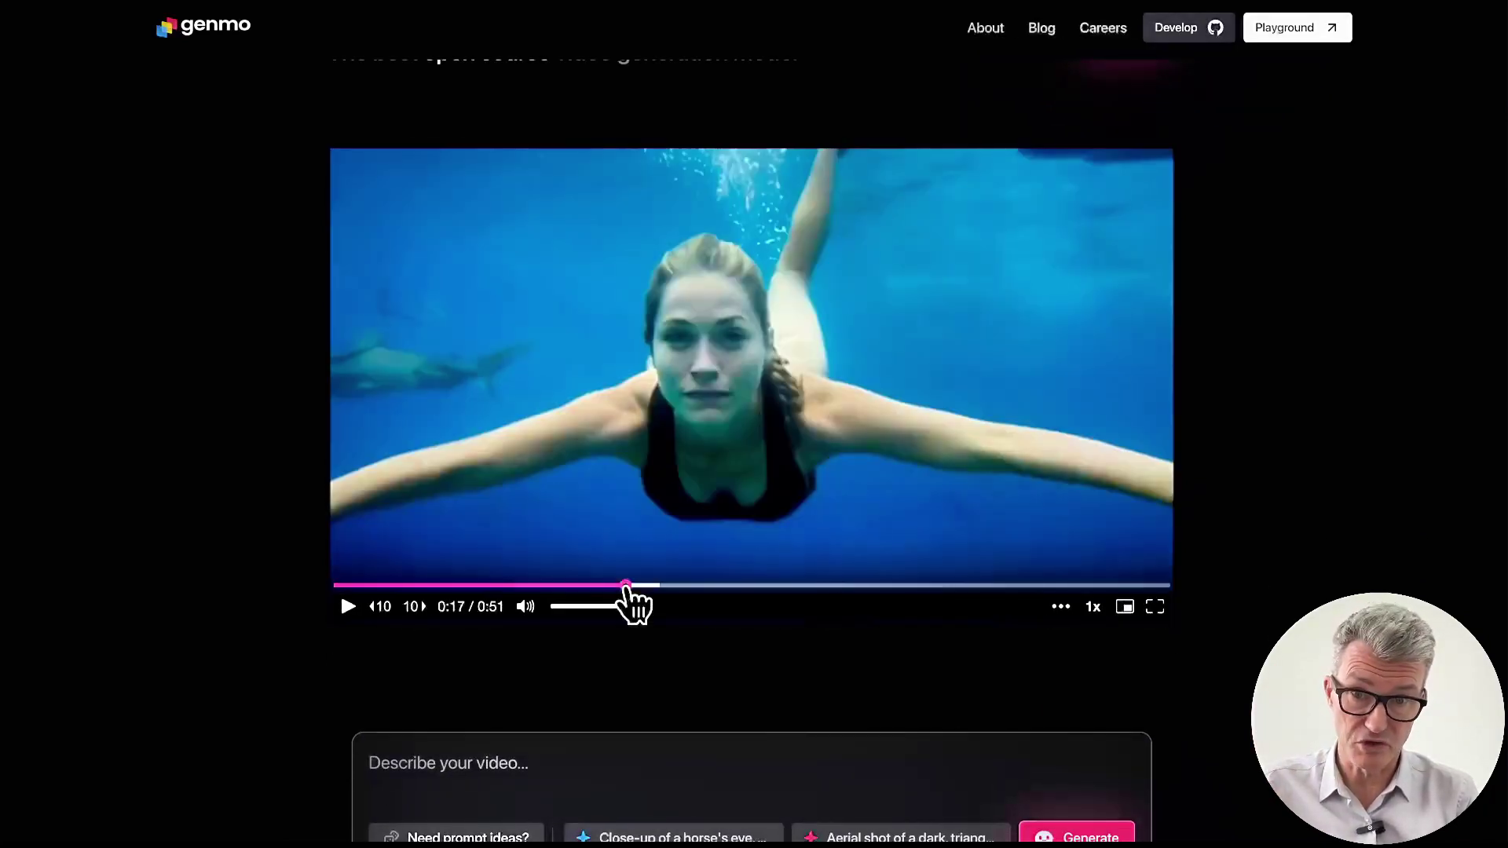
left_click_drag(626, 586, 881, 586)
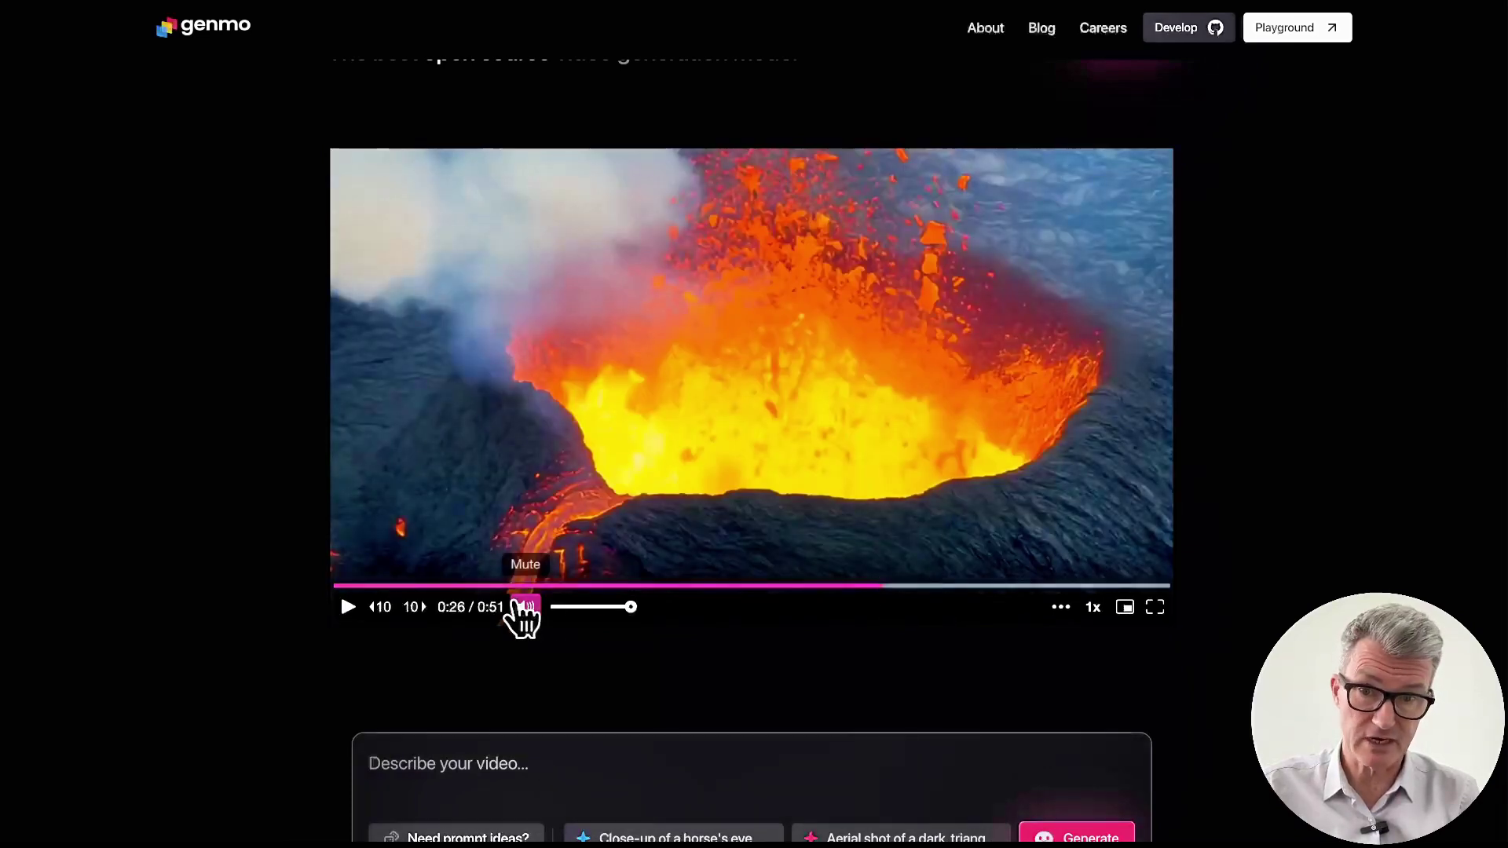
left_click(463, 586)
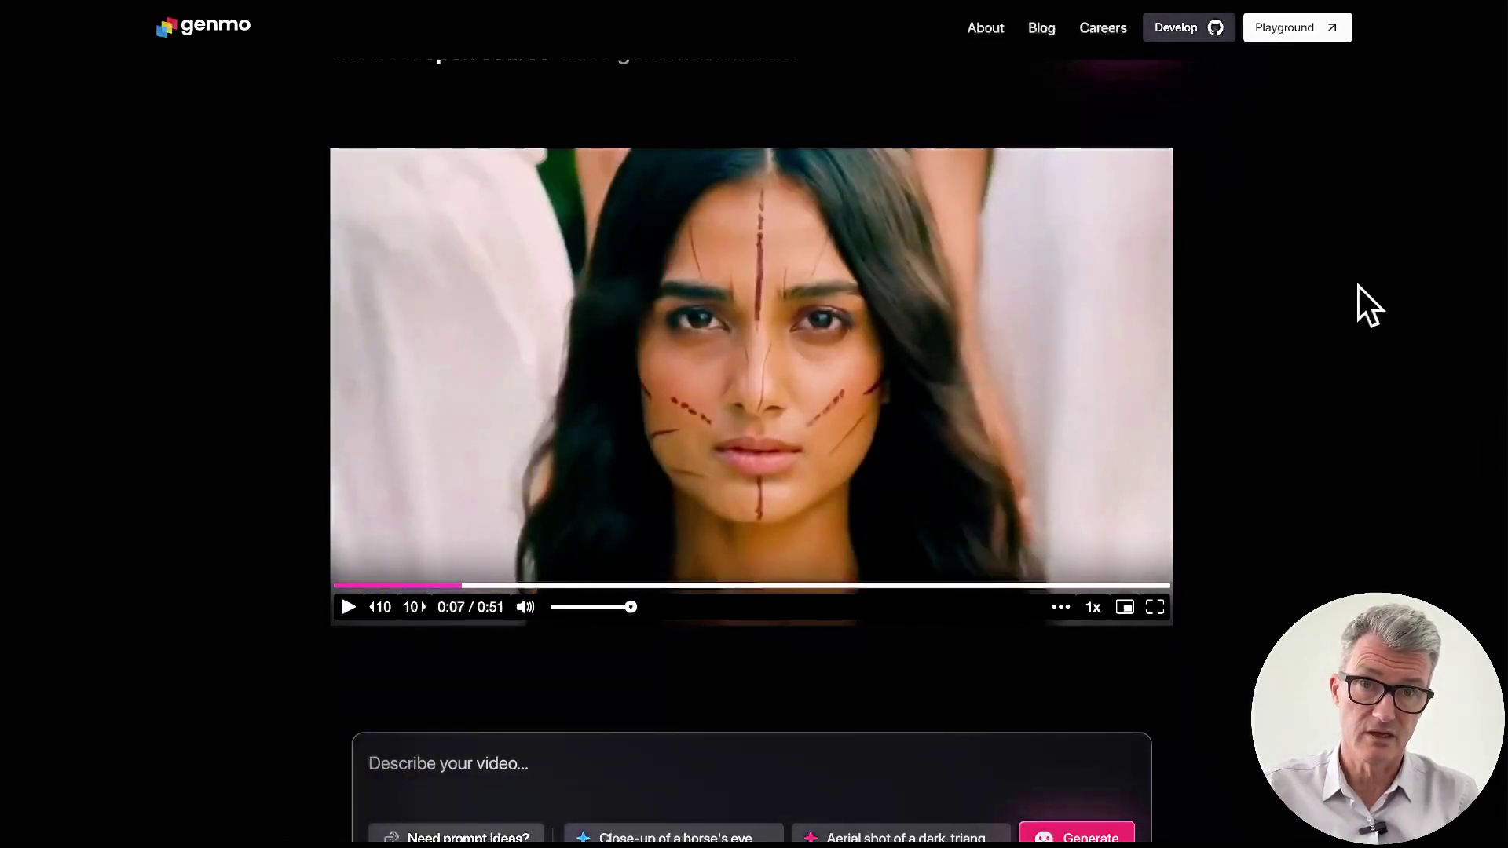
Step: Scroll the homepage around the paused sample video and the empty prompt box beneath it
scroll(1358, 286, "up", 2)
scroll(1358, 287, "down", 3)
scroll(1358, 287, "down", 4)
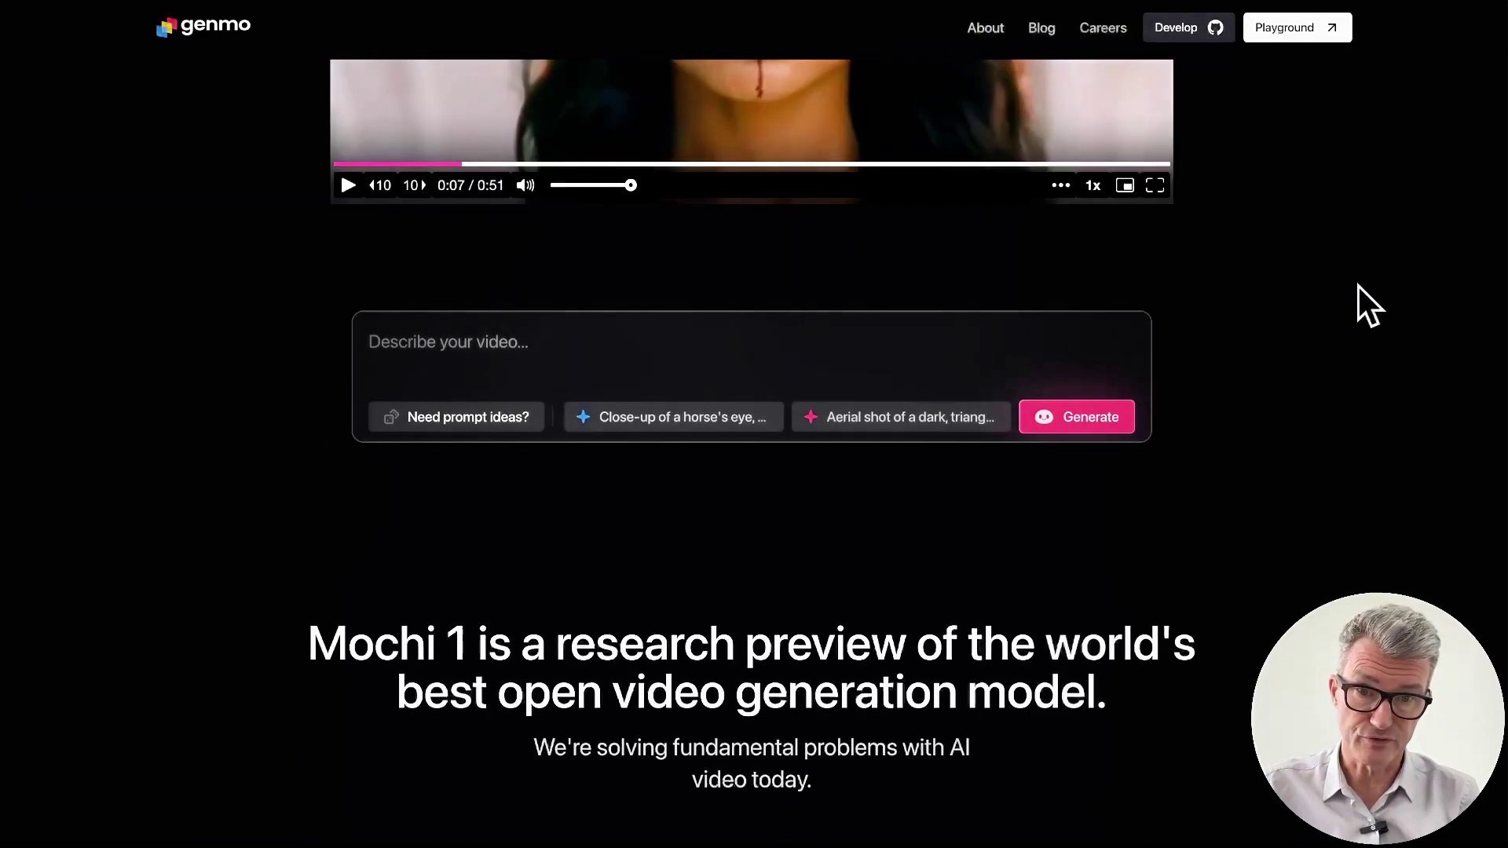
scroll(1359, 287, "up", 5)
scroll(1359, 286, "up", 2)
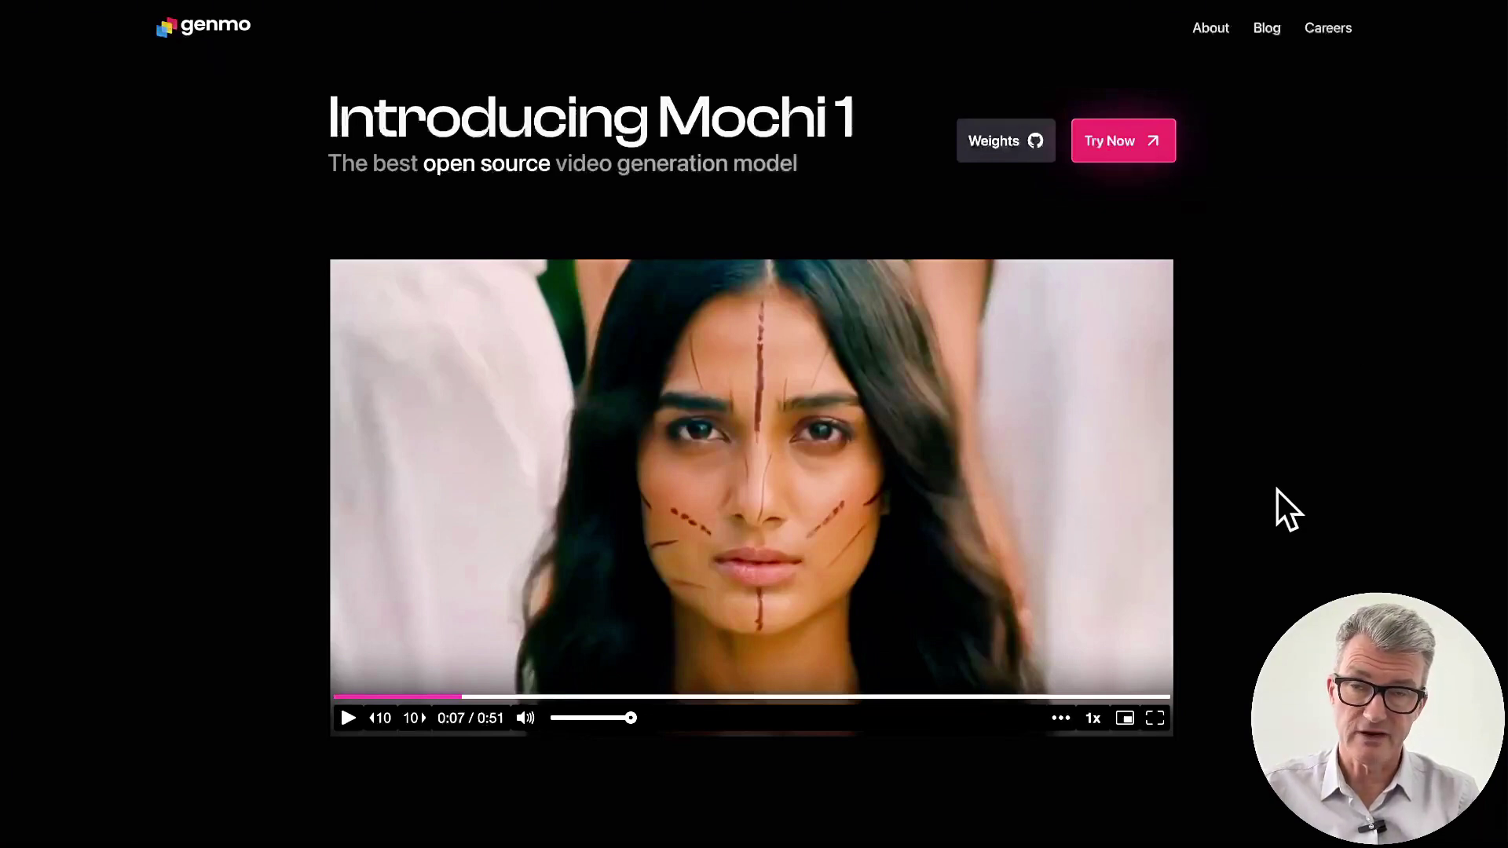
scroll(1278, 491, "down", 2)
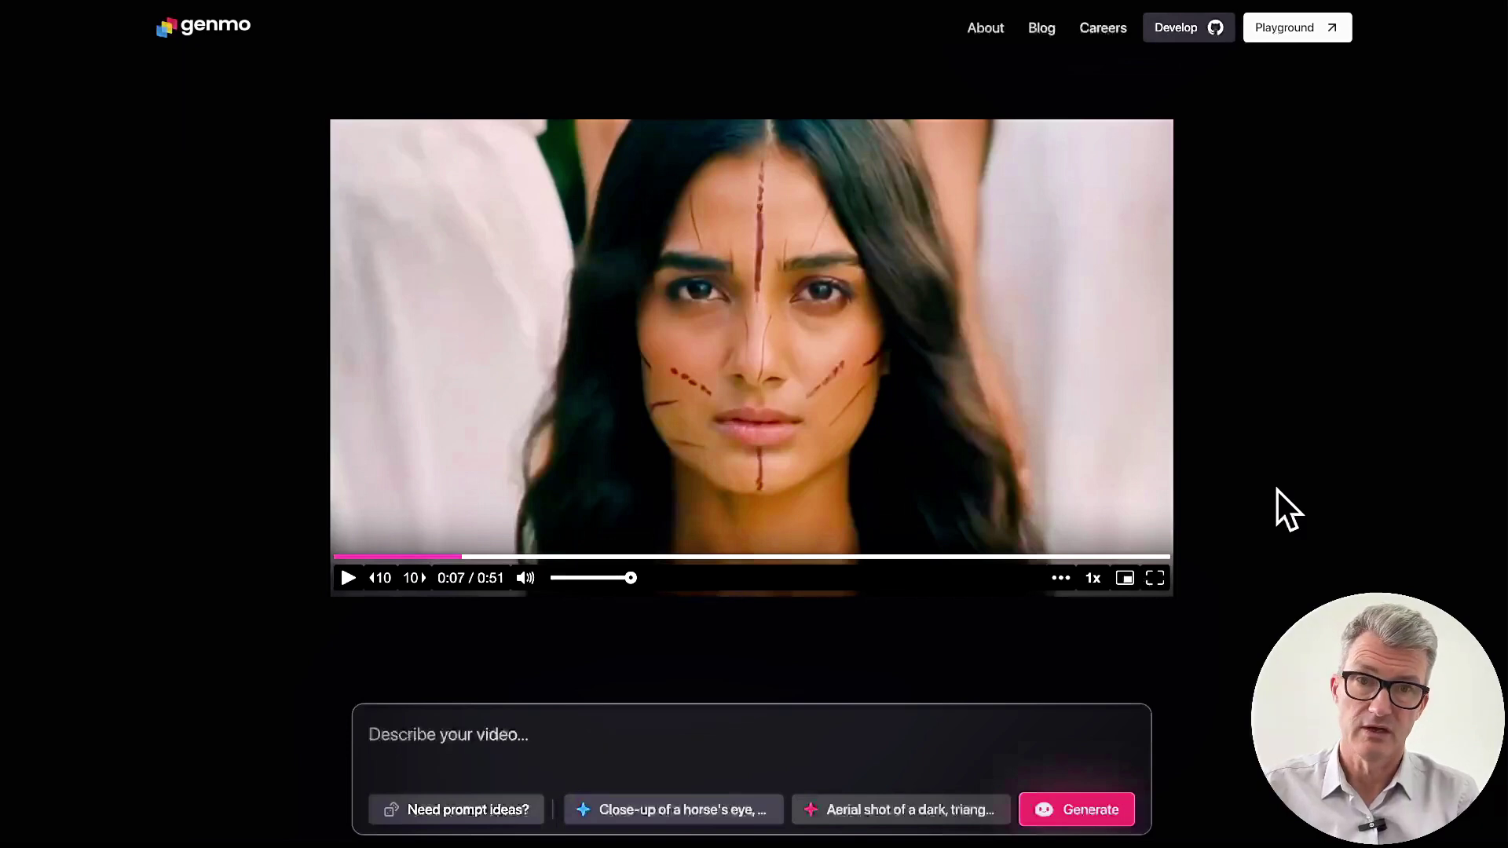
scroll(1277, 489, "down", 2)
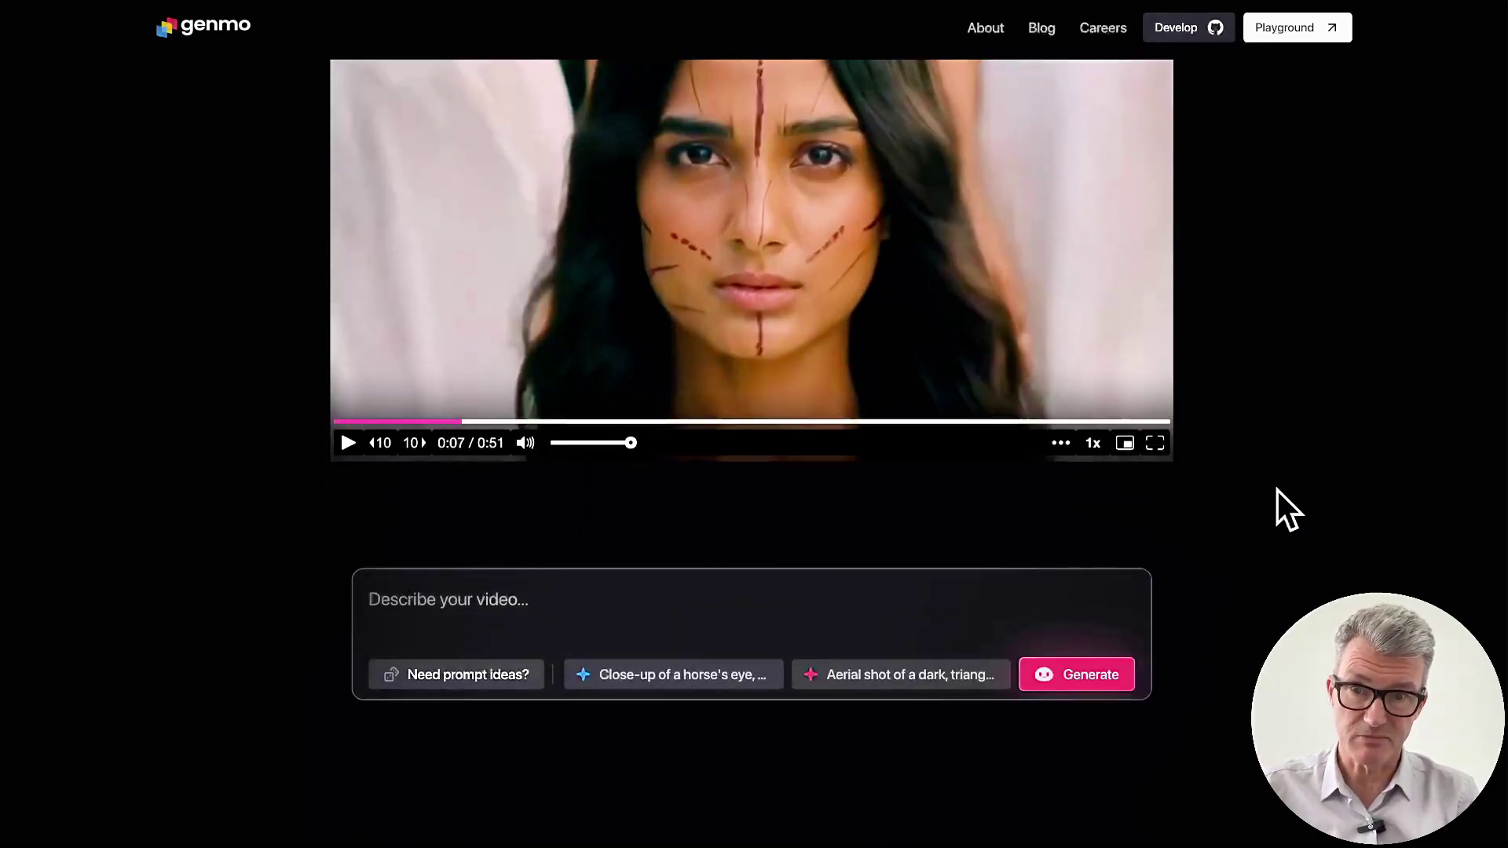
scroll(1278, 490, "down", 5)
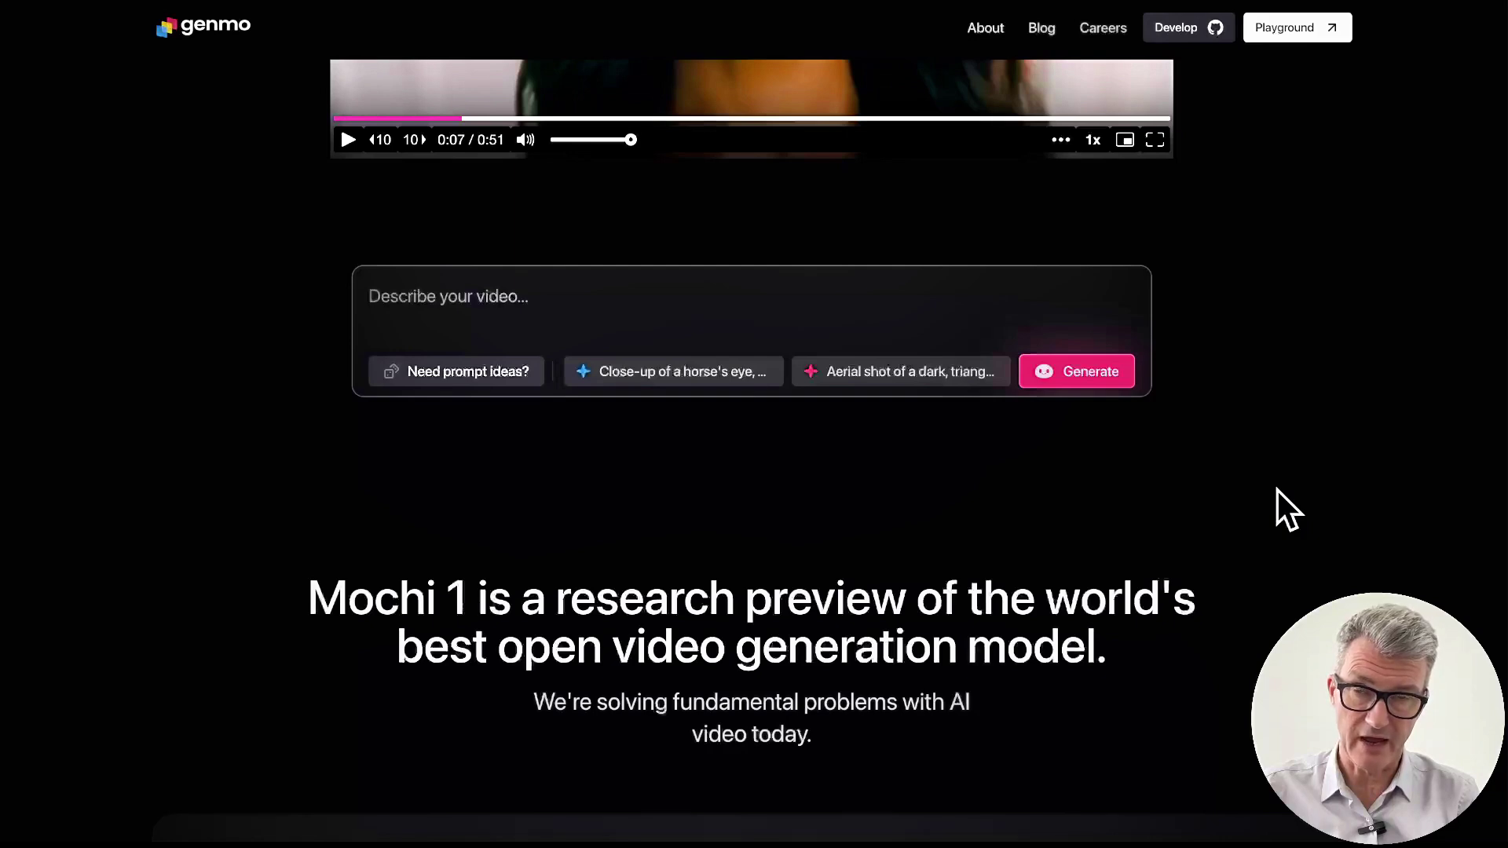
scroll(1278, 491, "up", 7)
scroll(1277, 491, "down", 5)
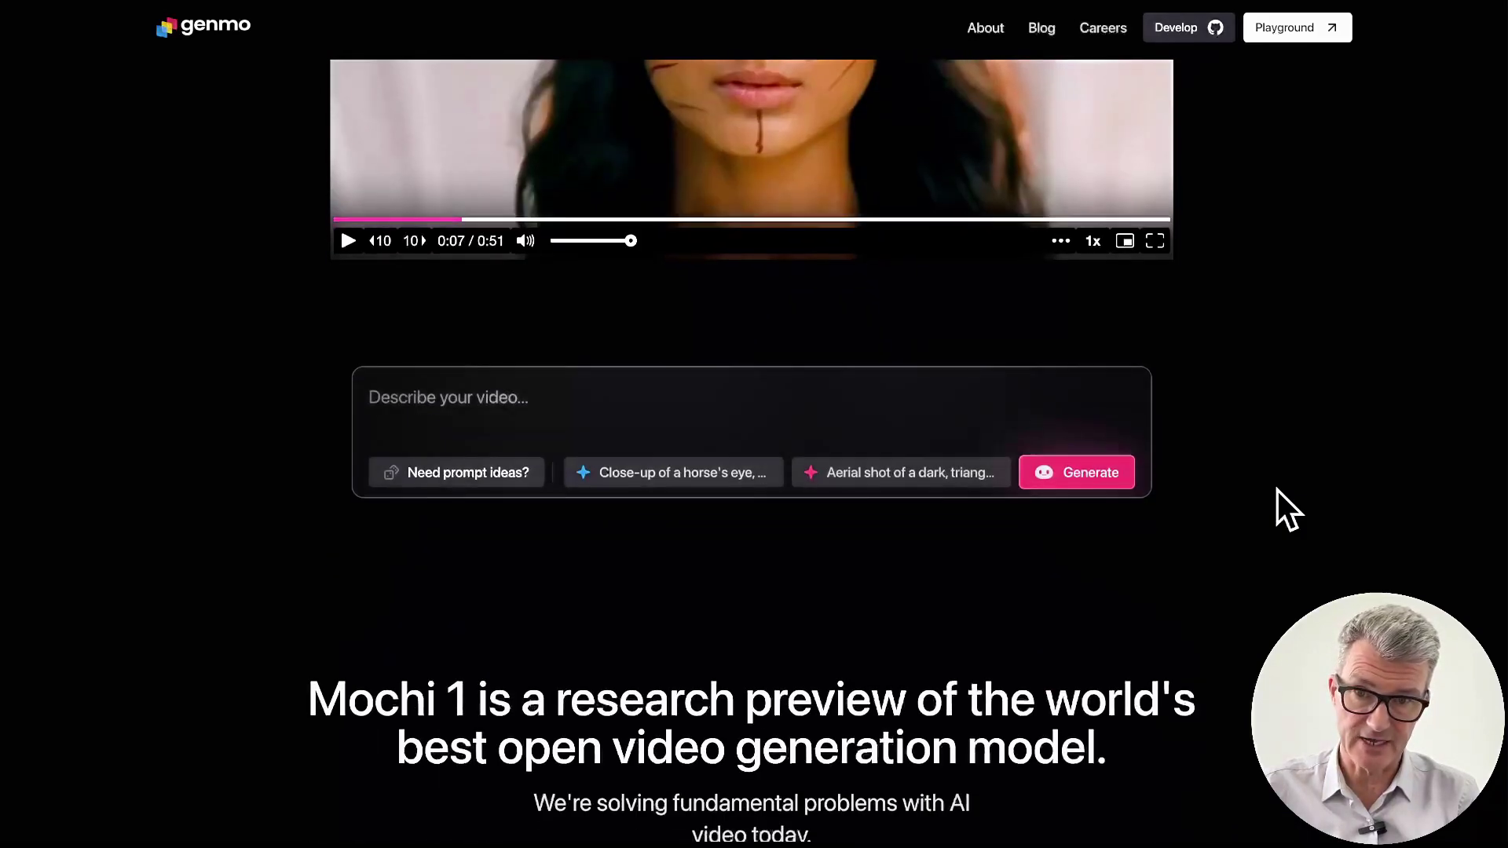
Step: Type 'cyborg in london' as the prompt, then replace it with the horse's-eye suggestion and generate
left_click(460, 394)
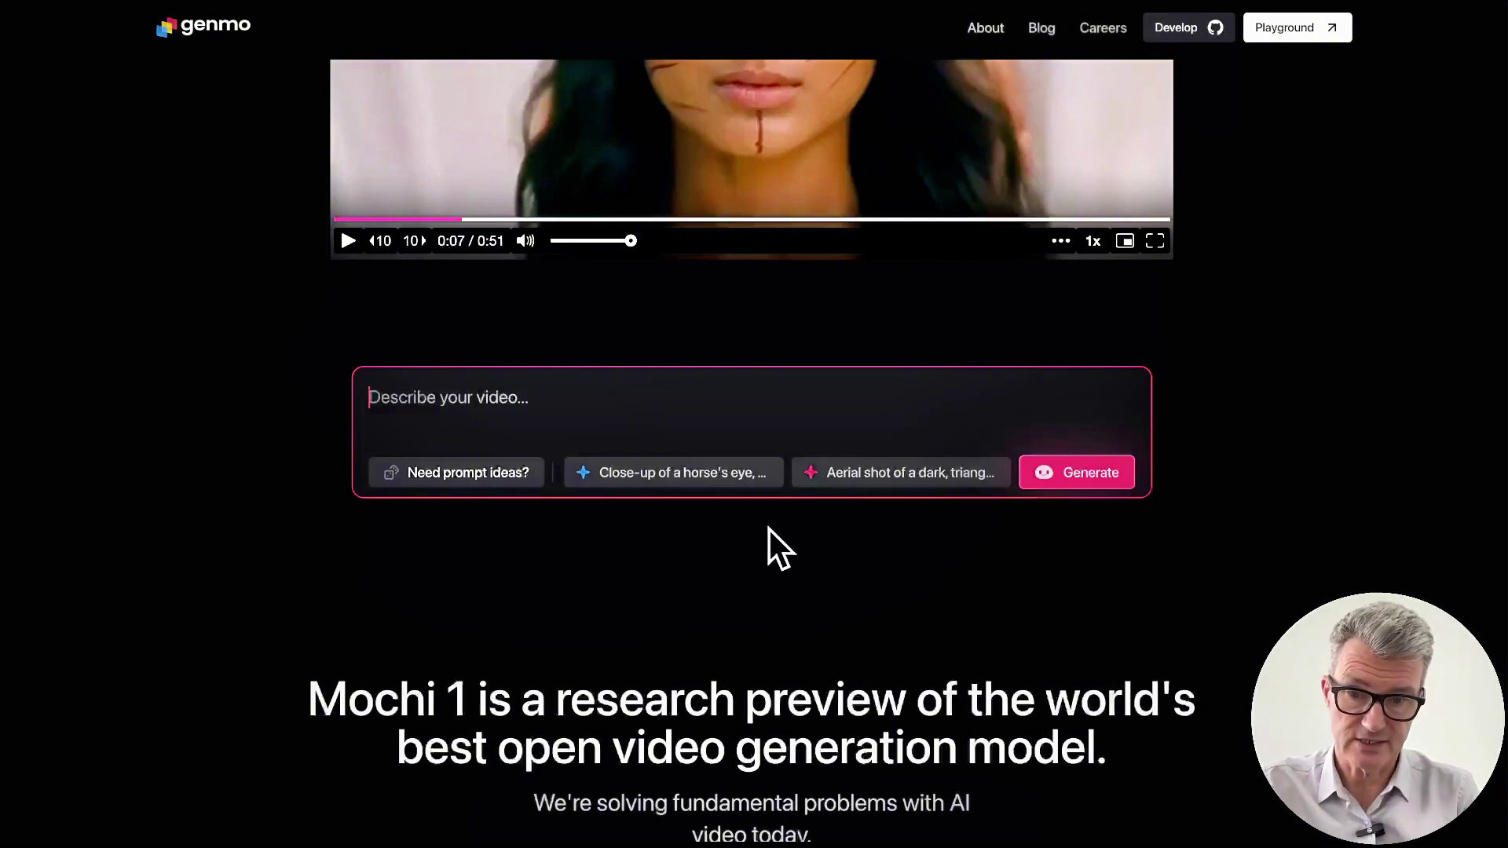
type("cyborg in lodnon")
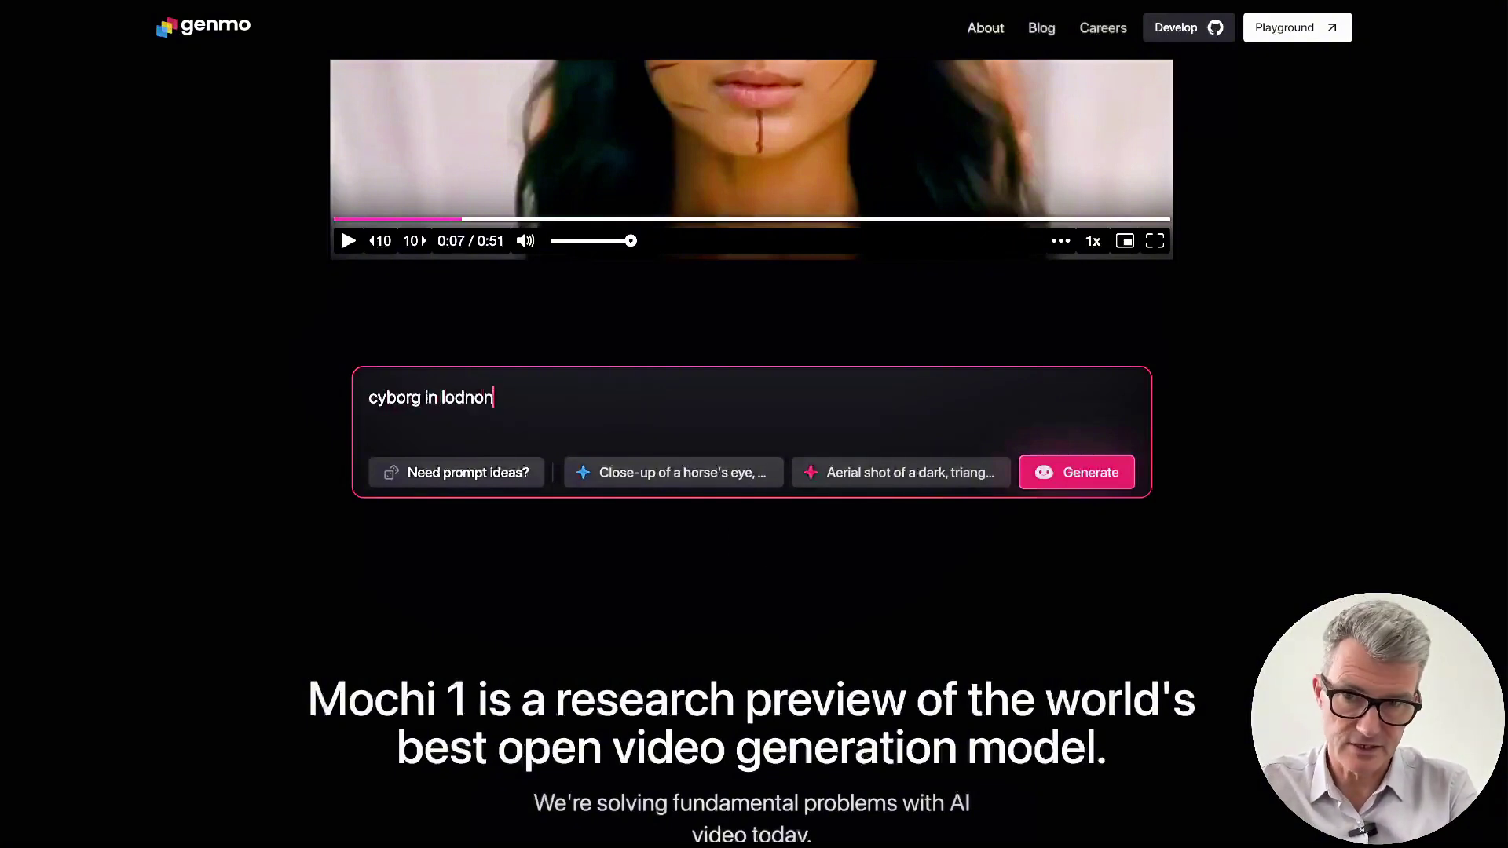
key("BackSpace")
key("BackSpace")
key("BackSpace")
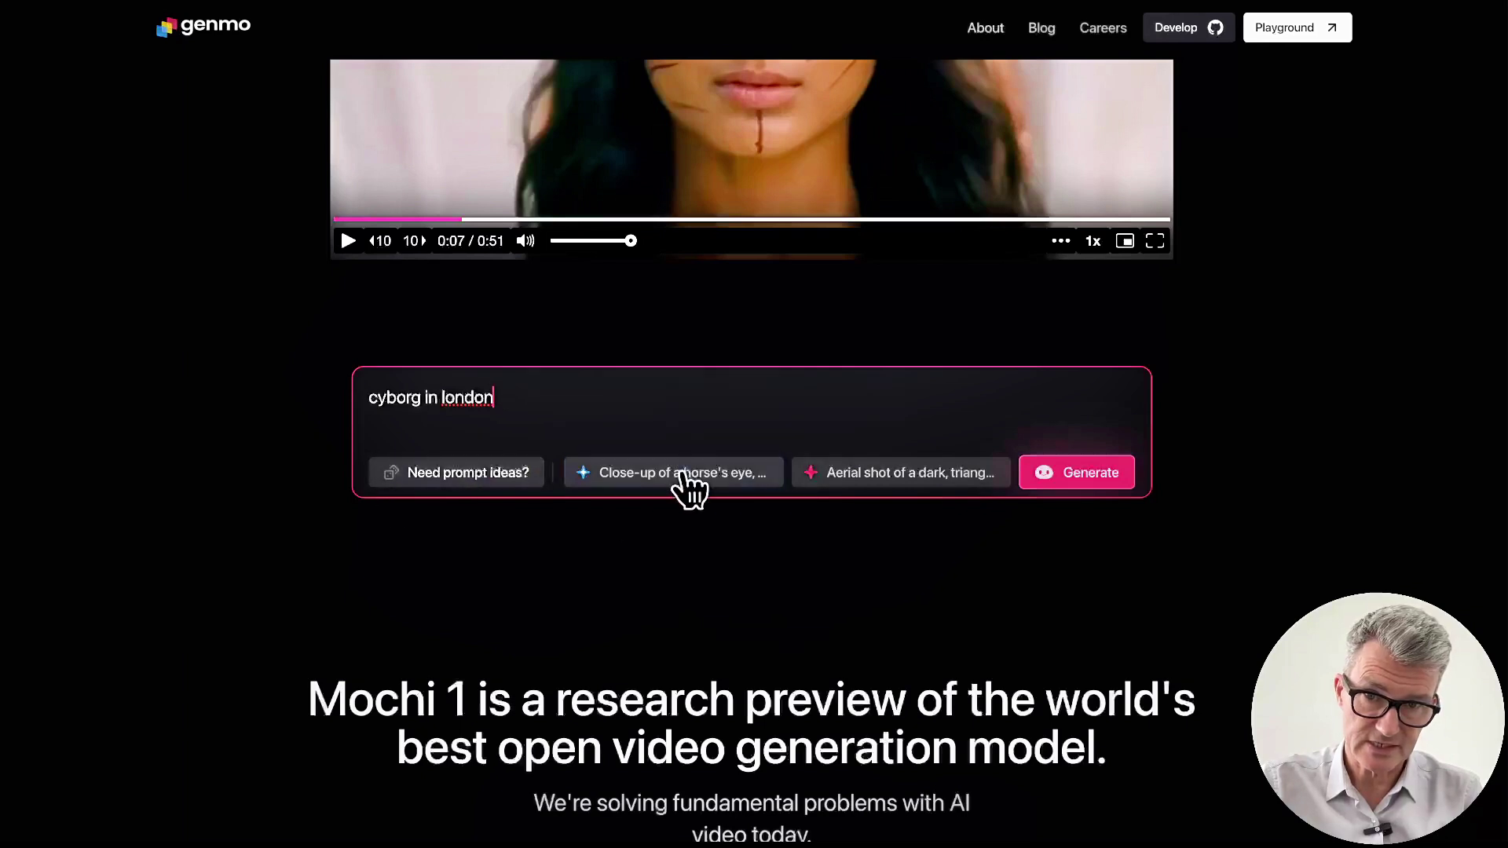
left_click(615, 492)
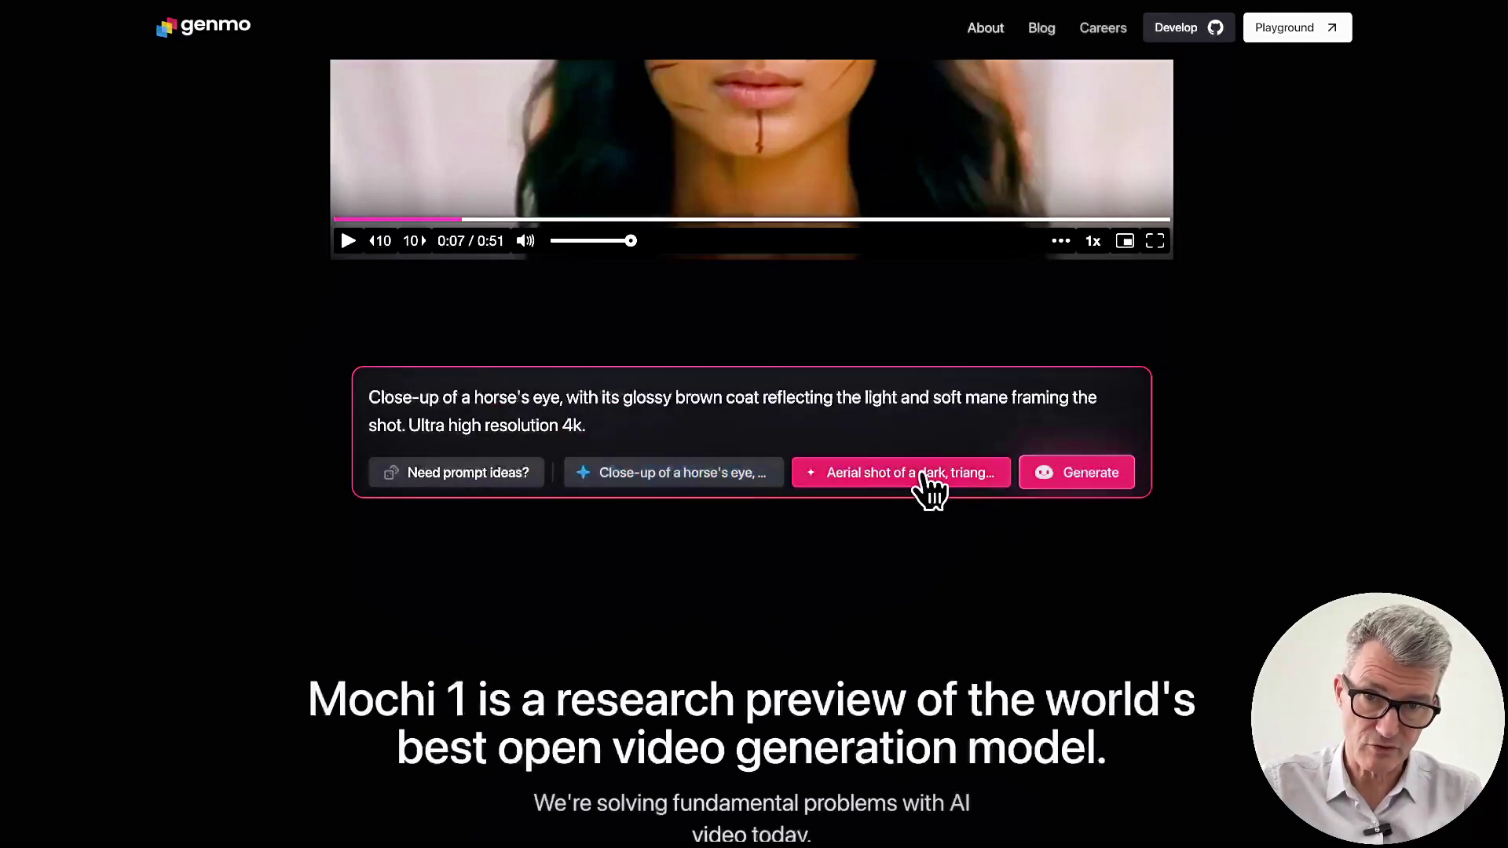
left_click(1072, 474)
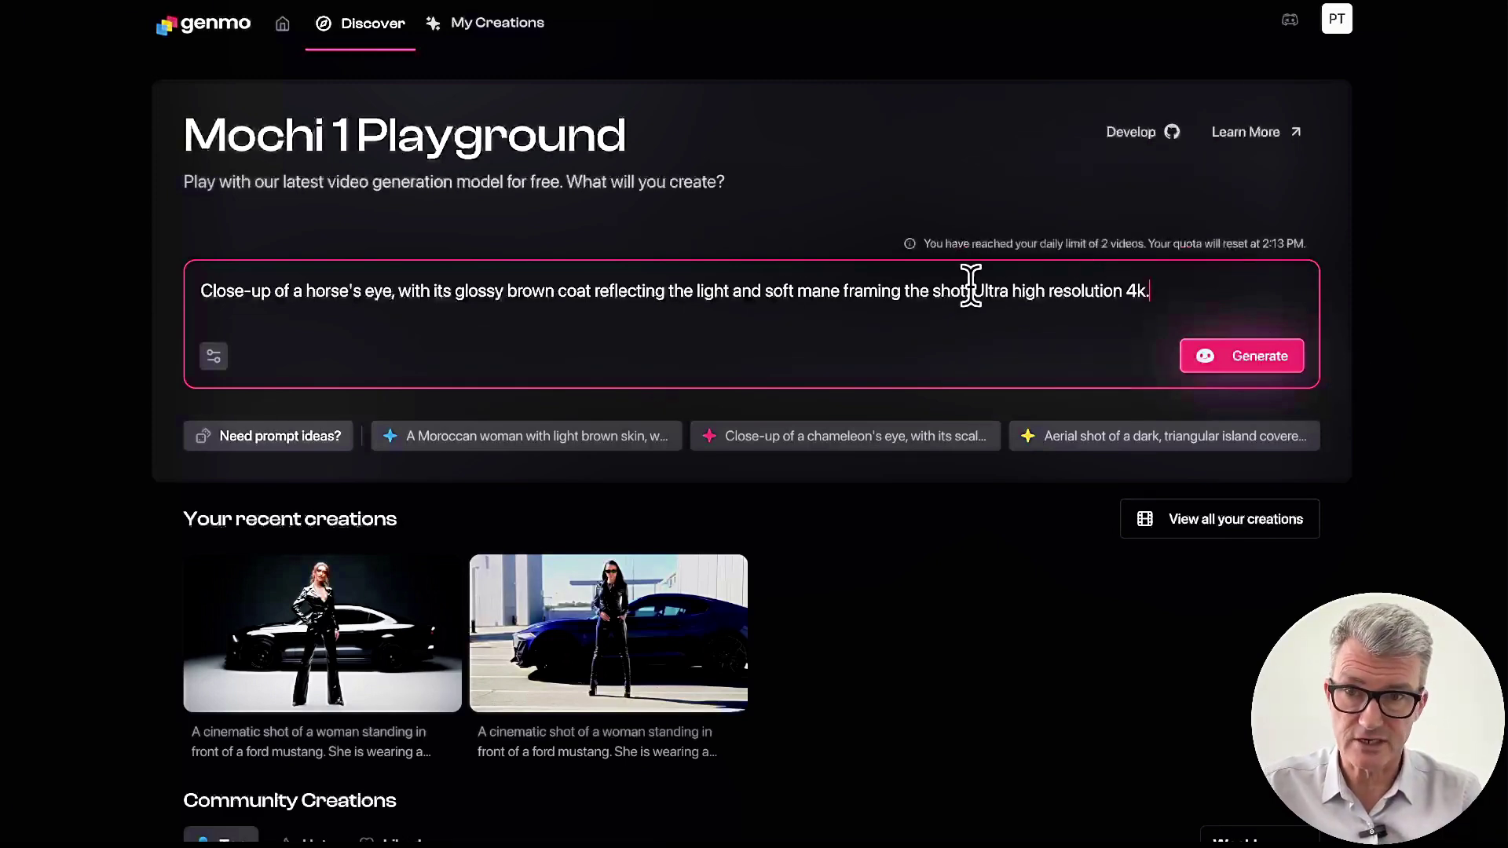
Step: Select the Playground subtitle line, scroll the page to read it, then clear the selection
left_click_drag(182, 193, 722, 211)
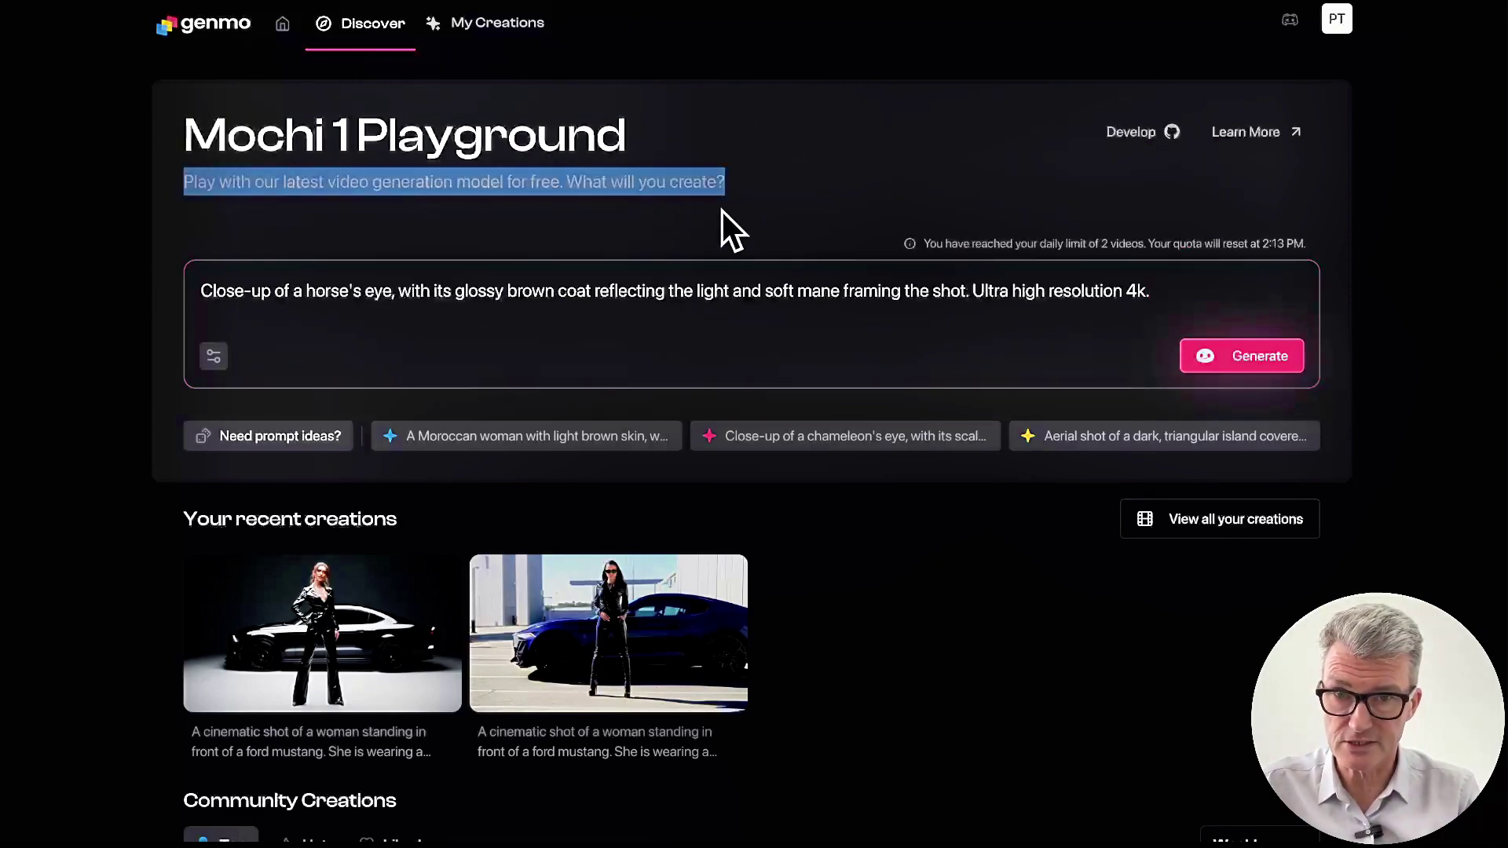
scroll(911, 647, "down", 4)
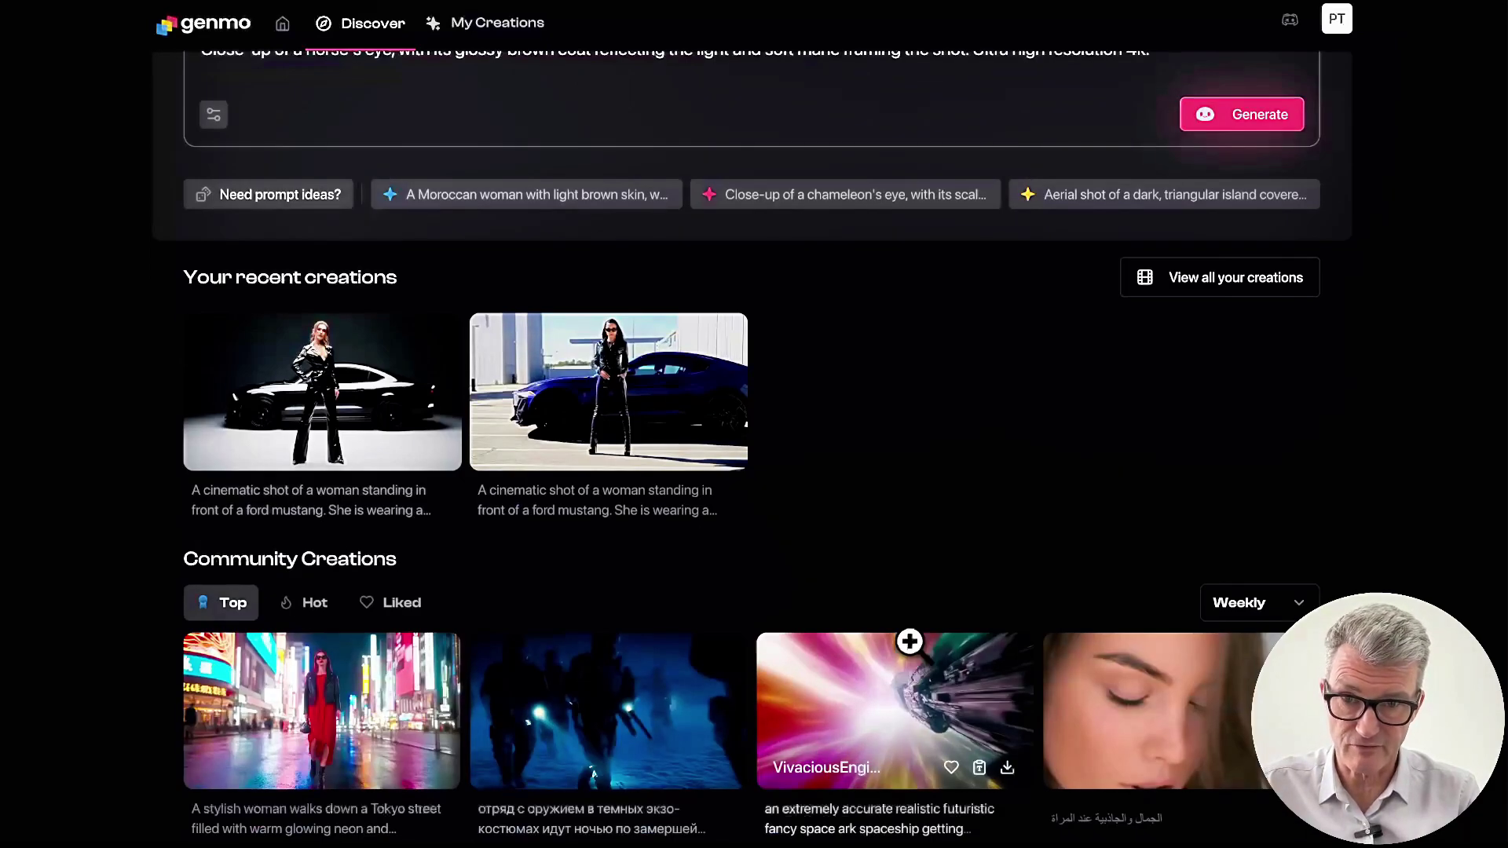
scroll(911, 646, "up", 4)
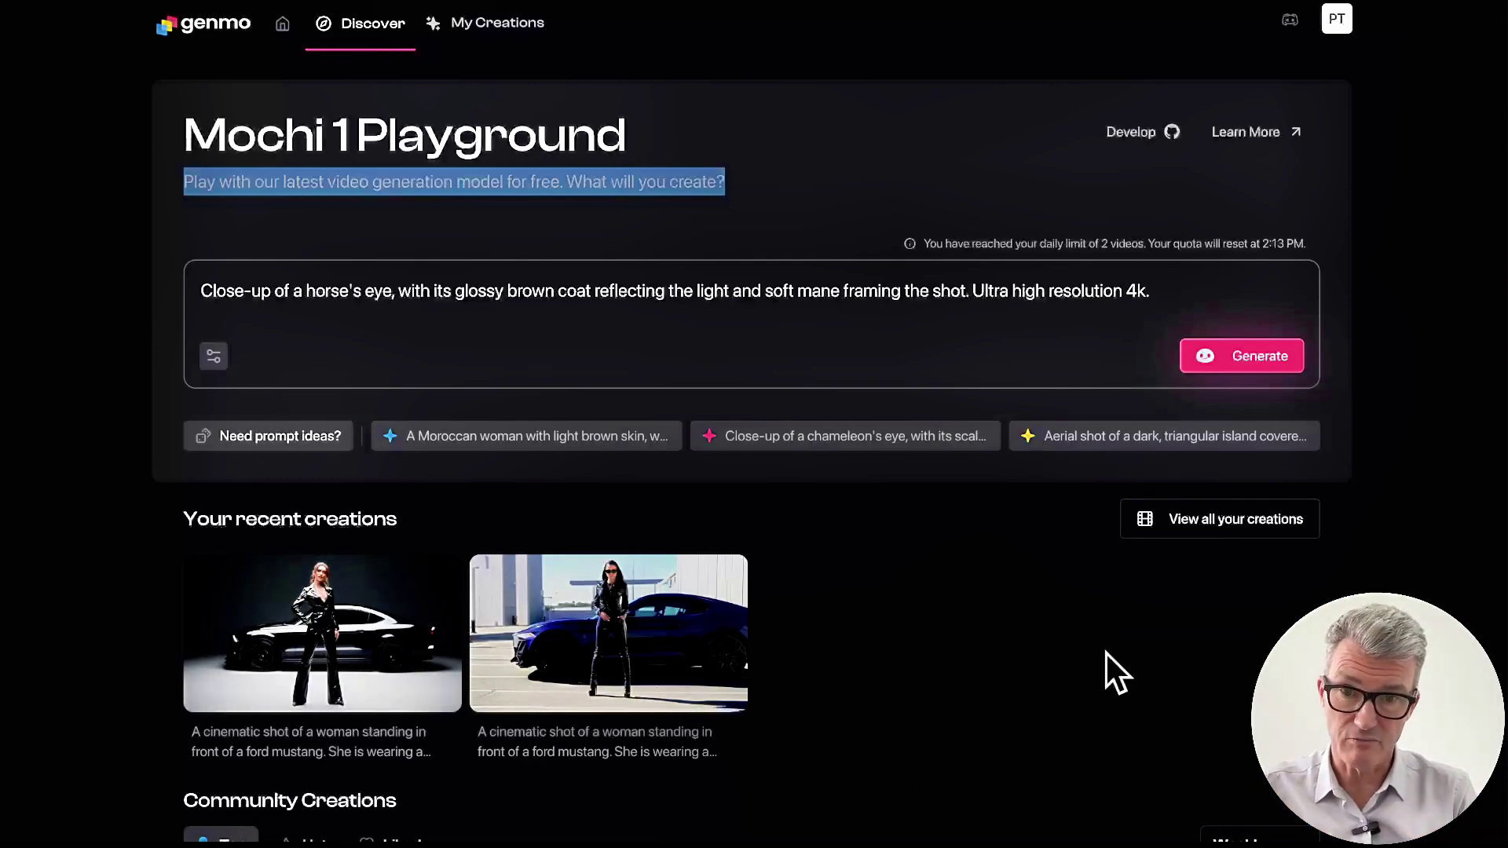
scroll(1107, 653, "down", 3)
scroll(1107, 652, "up", 3)
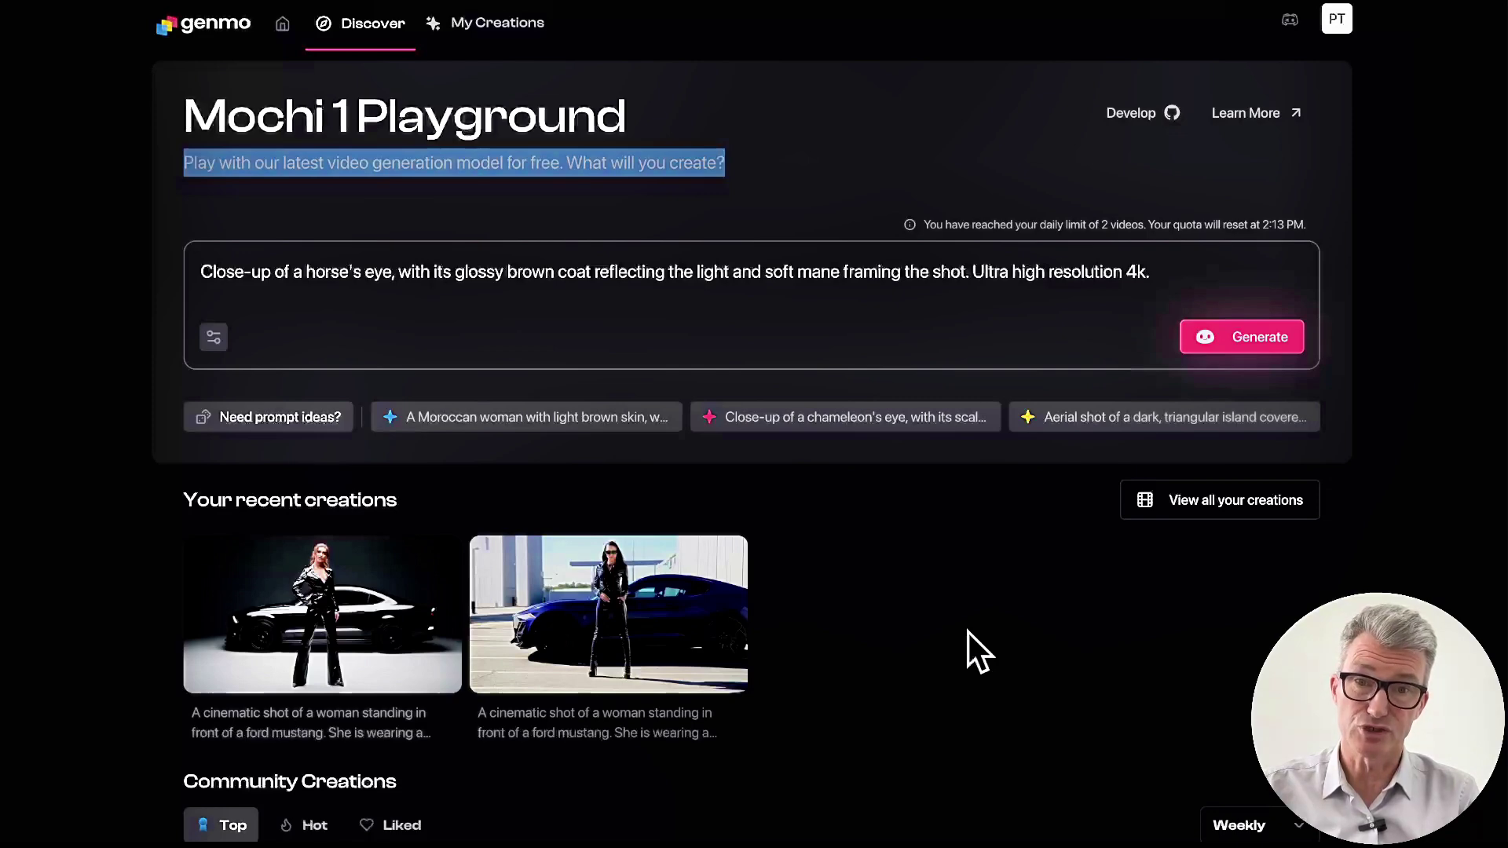
scroll(970, 632, "down", 1)
scroll(970, 632, "up", 1)
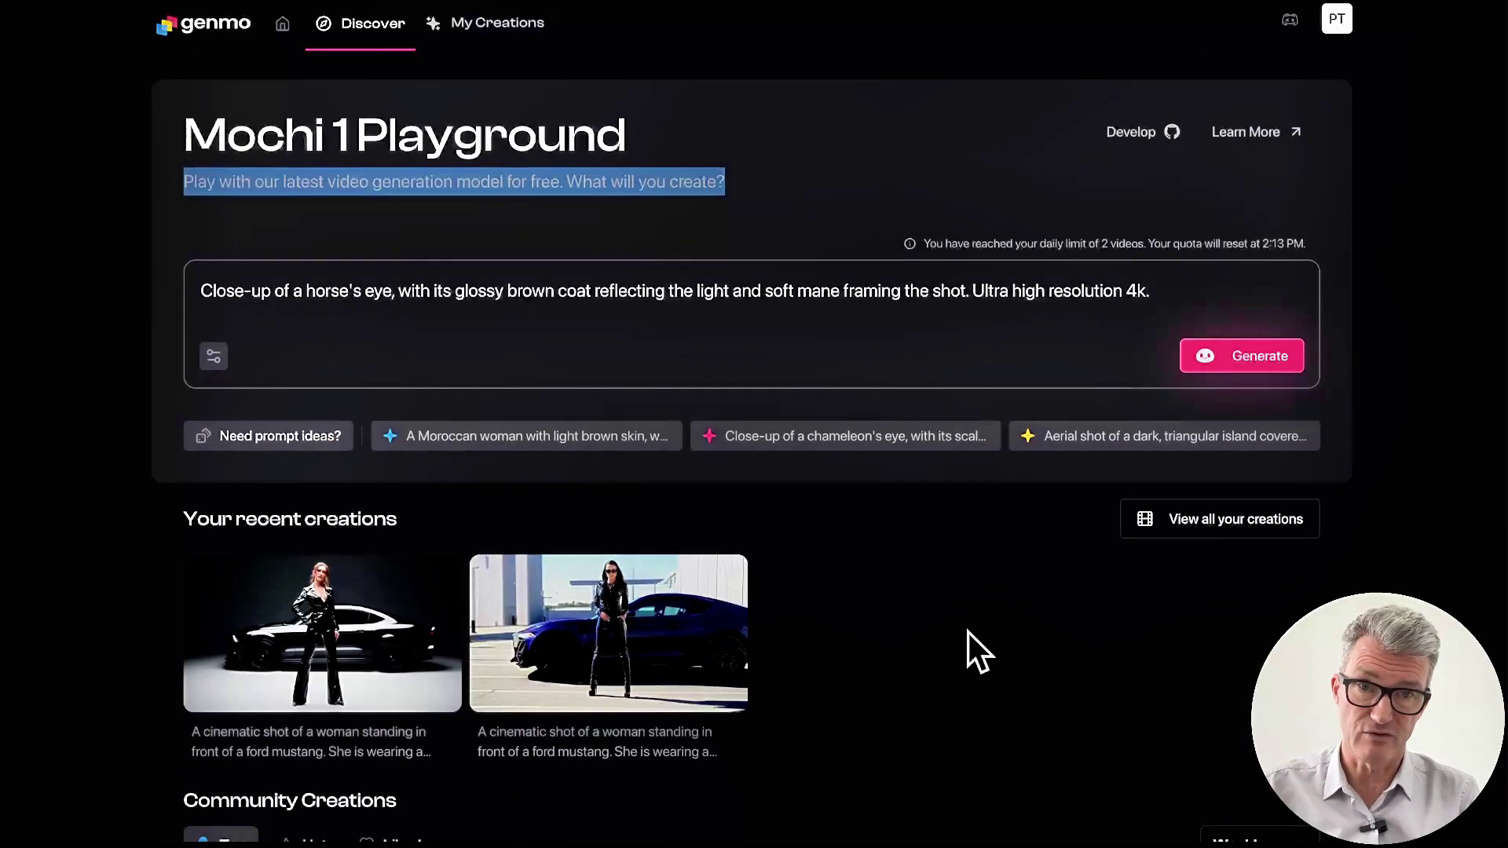
left_click(748, 354)
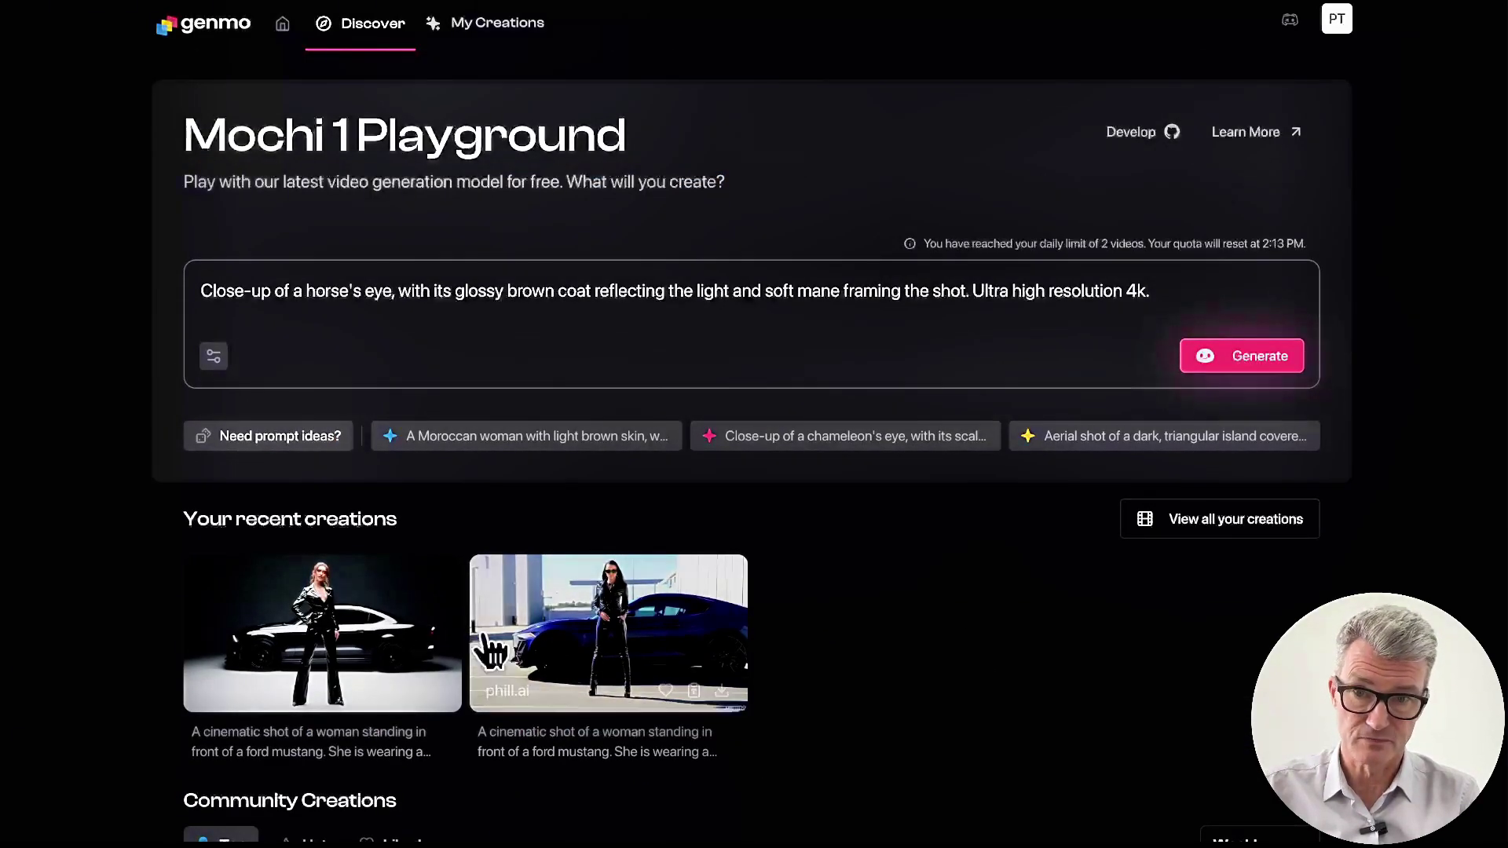
left_click(621, 613)
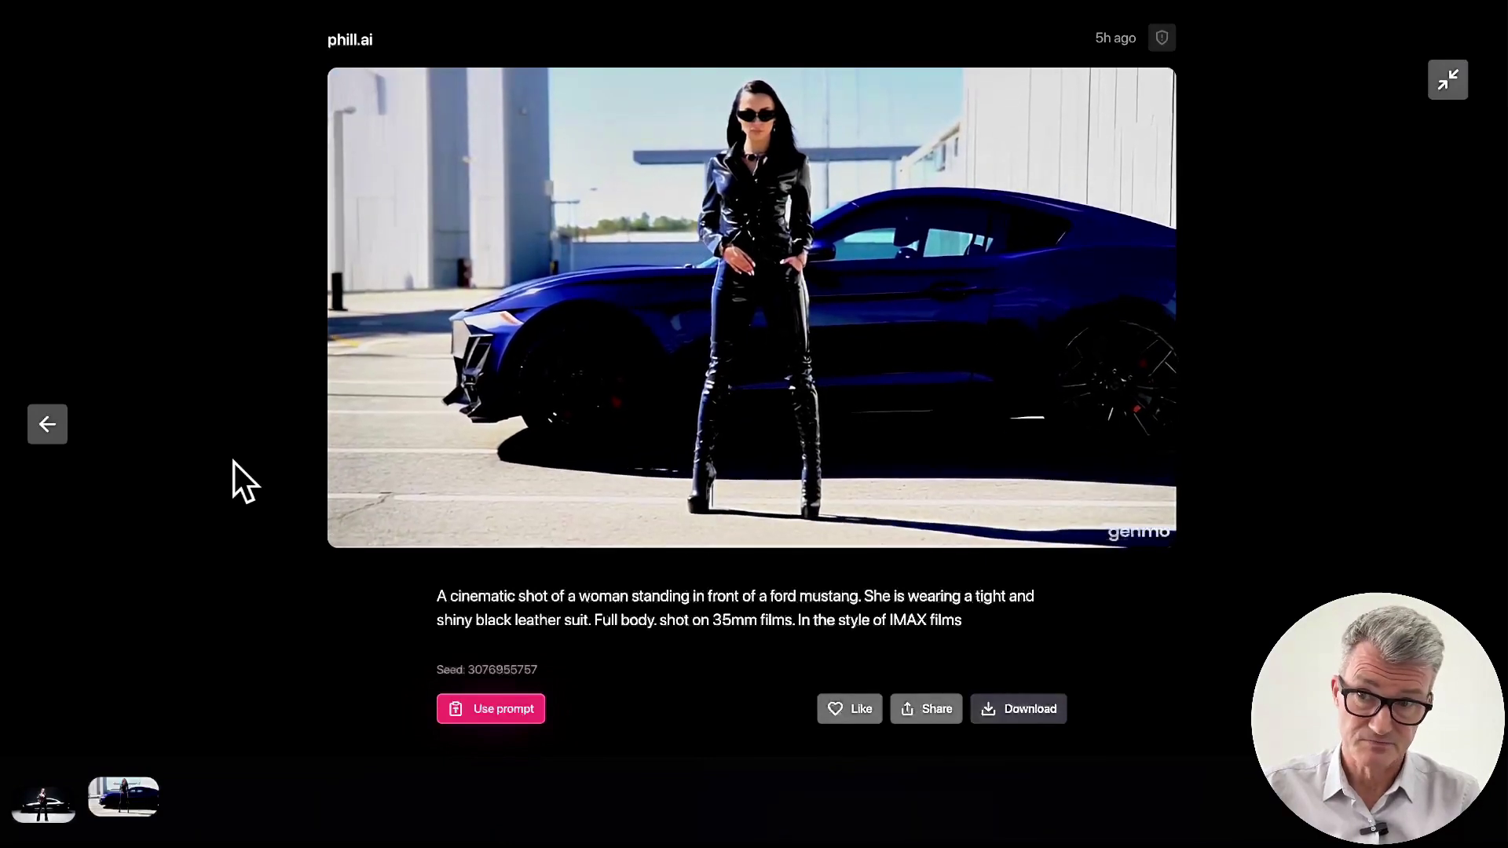
left_click(48, 426)
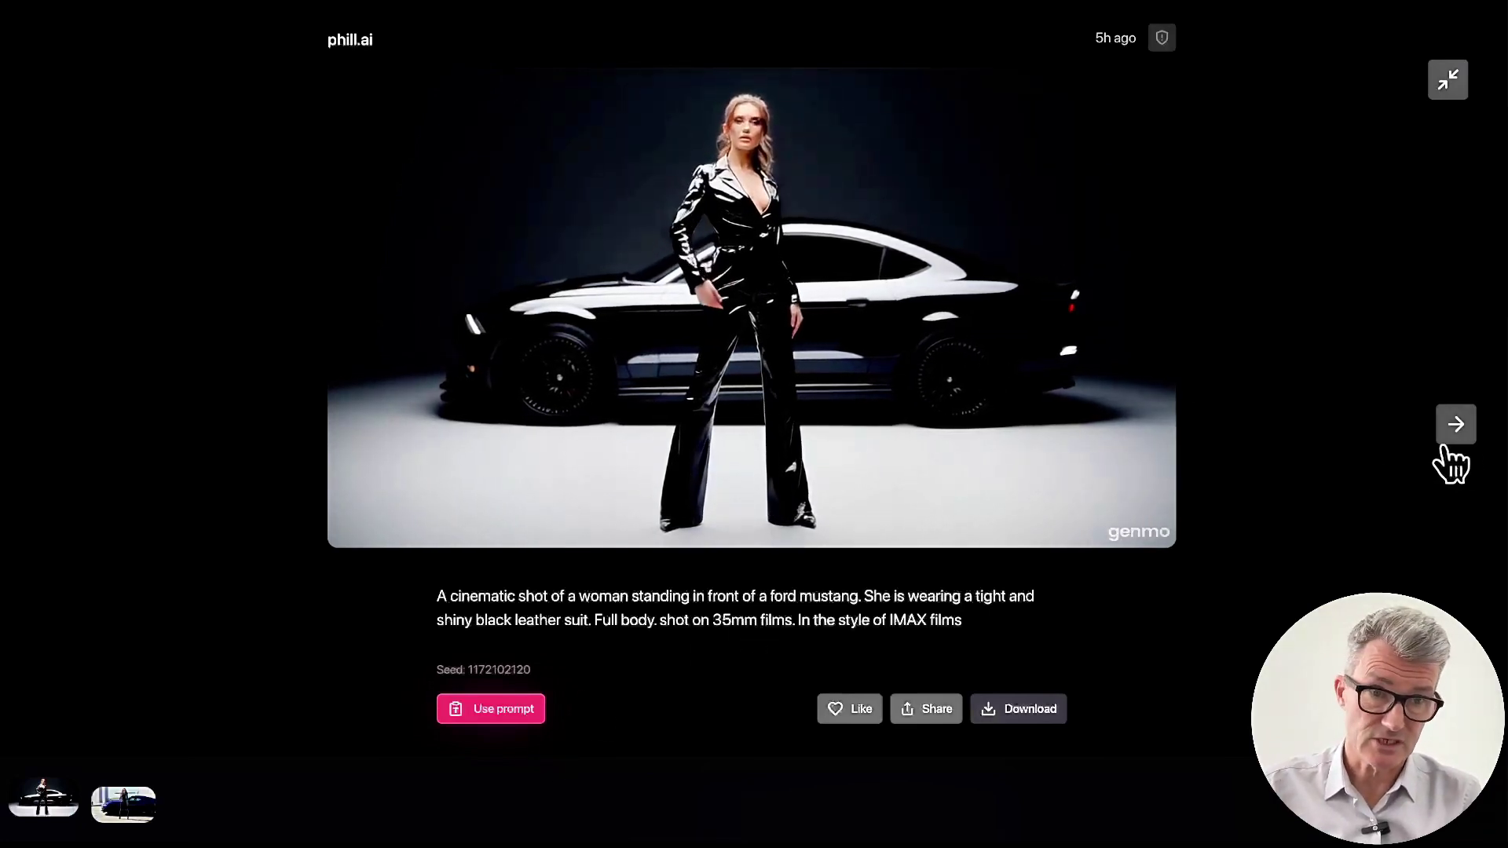
left_click(1467, 435)
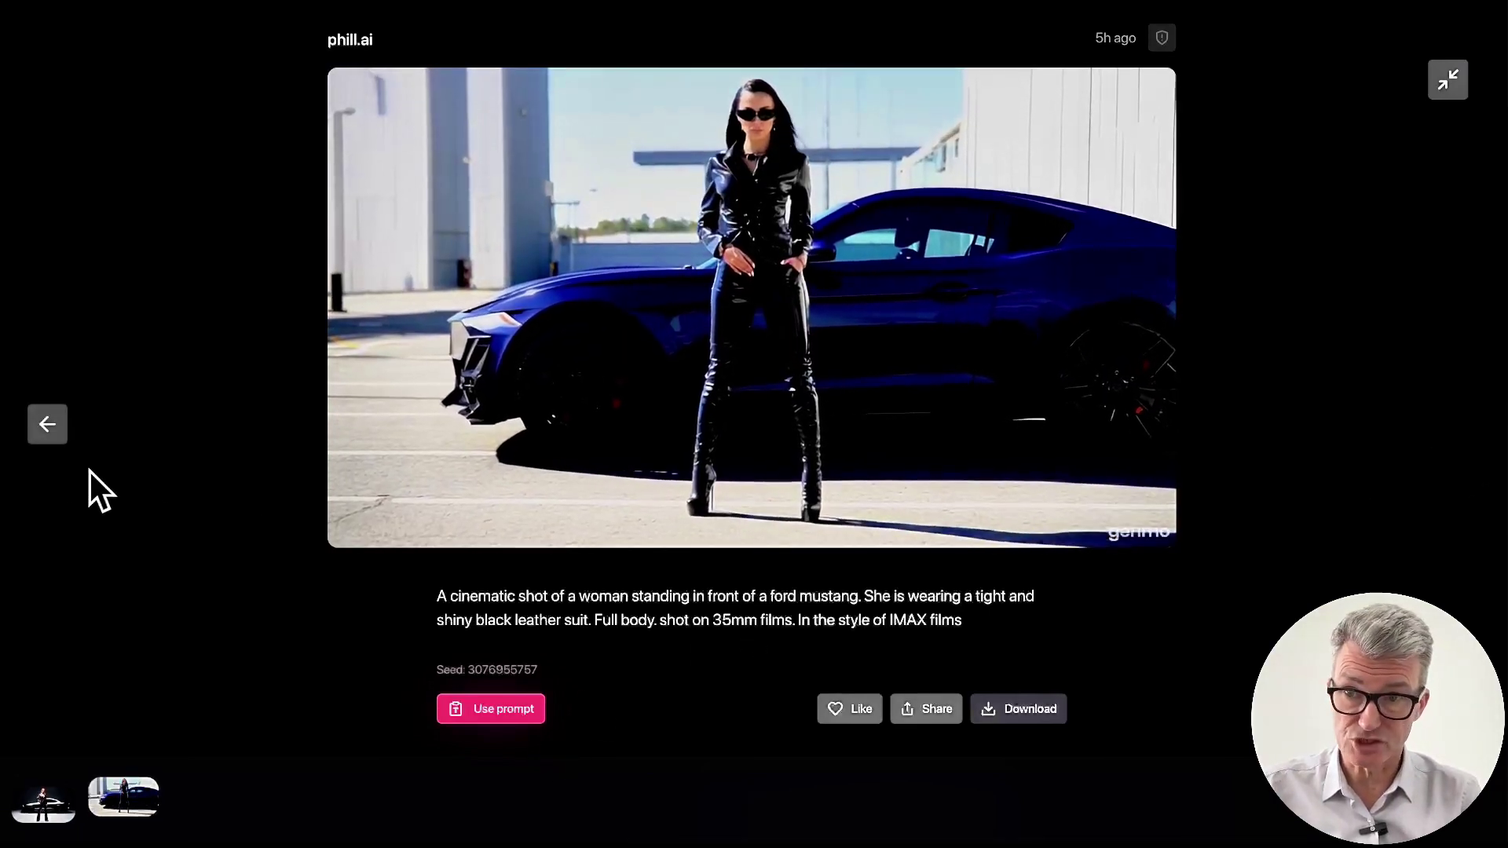
left_click(39, 428)
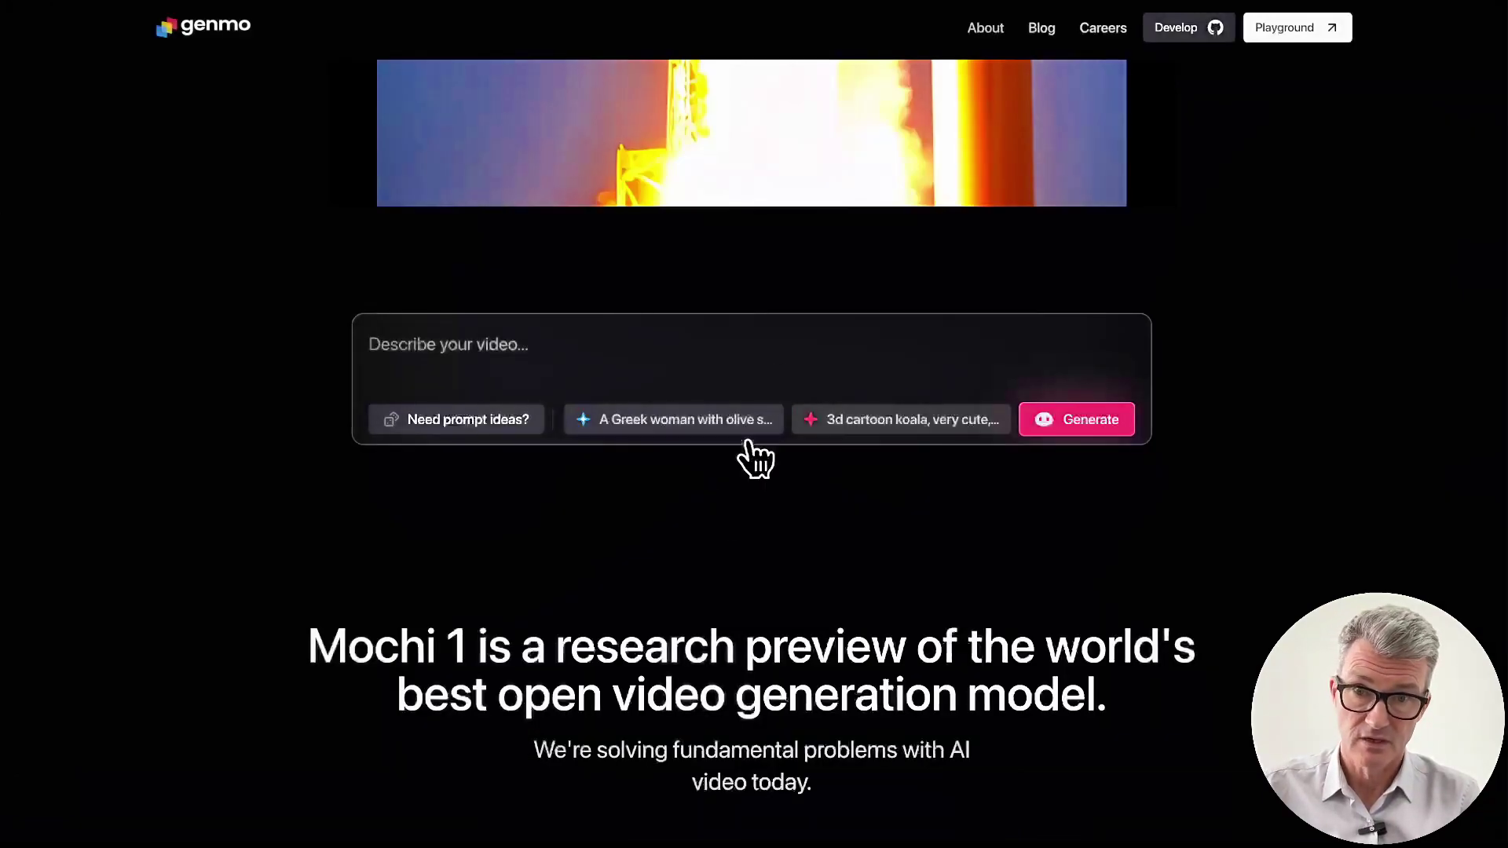
Step: Scroll the homepage, click into the video description box, then open the Blog's Mochi 1 announcement
scroll(807, 578, "down", 4)
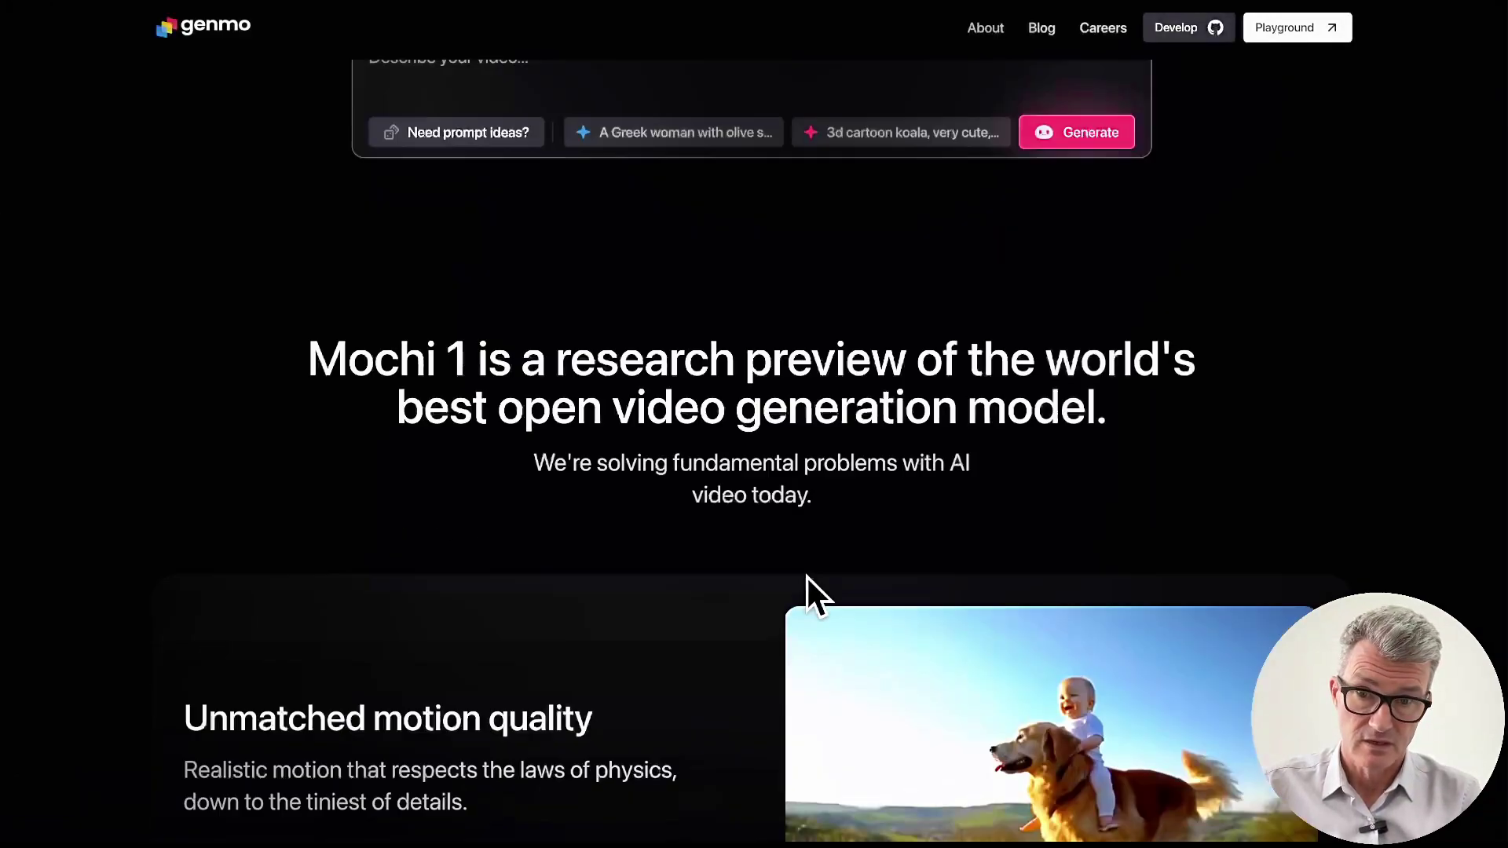
scroll(807, 575, "down", 2)
scroll(806, 574, "up", 9)
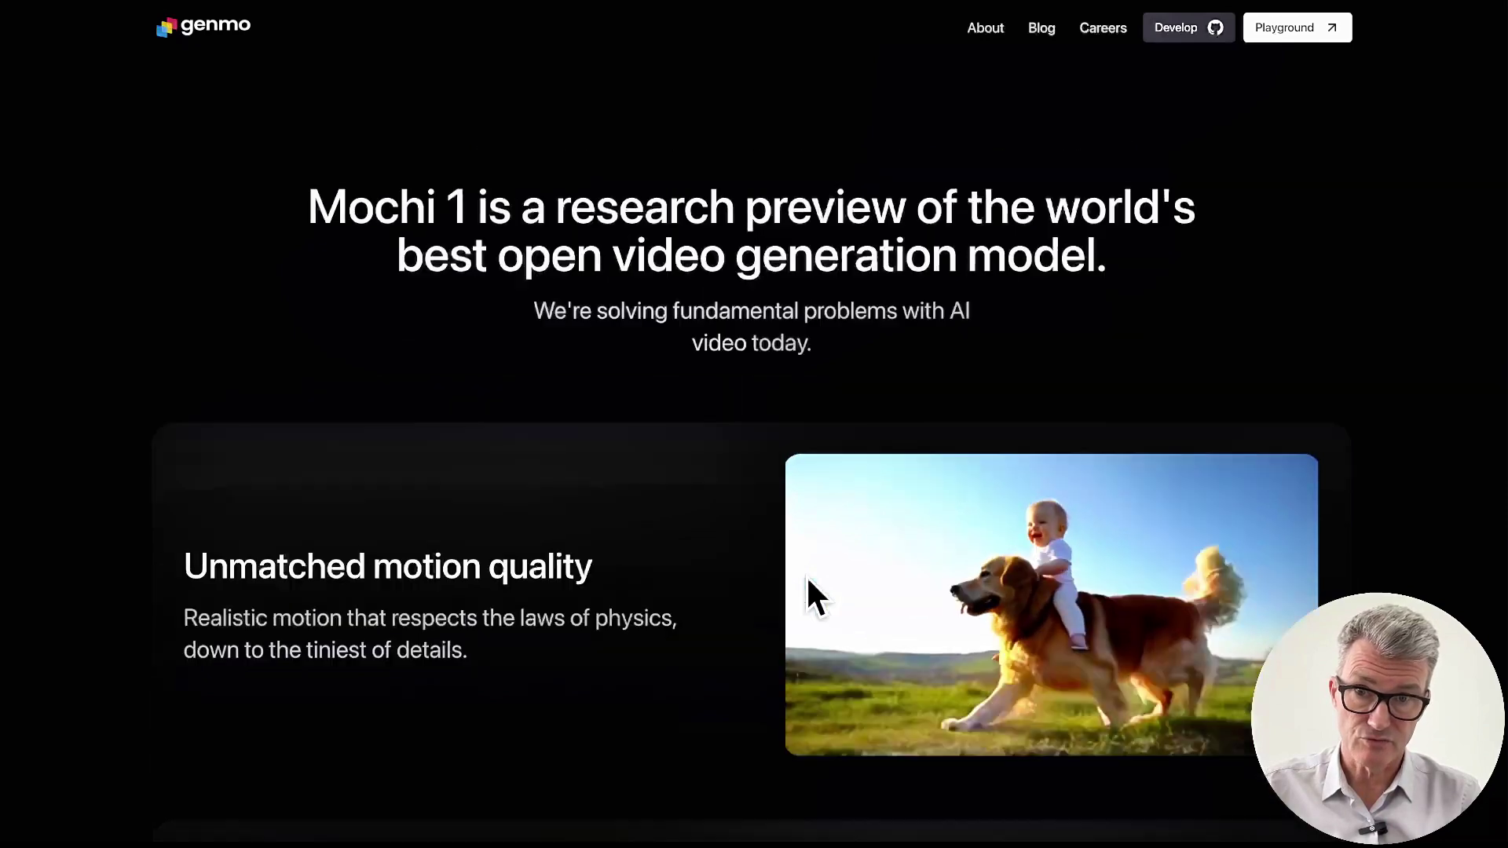
scroll(807, 575, "up", 3)
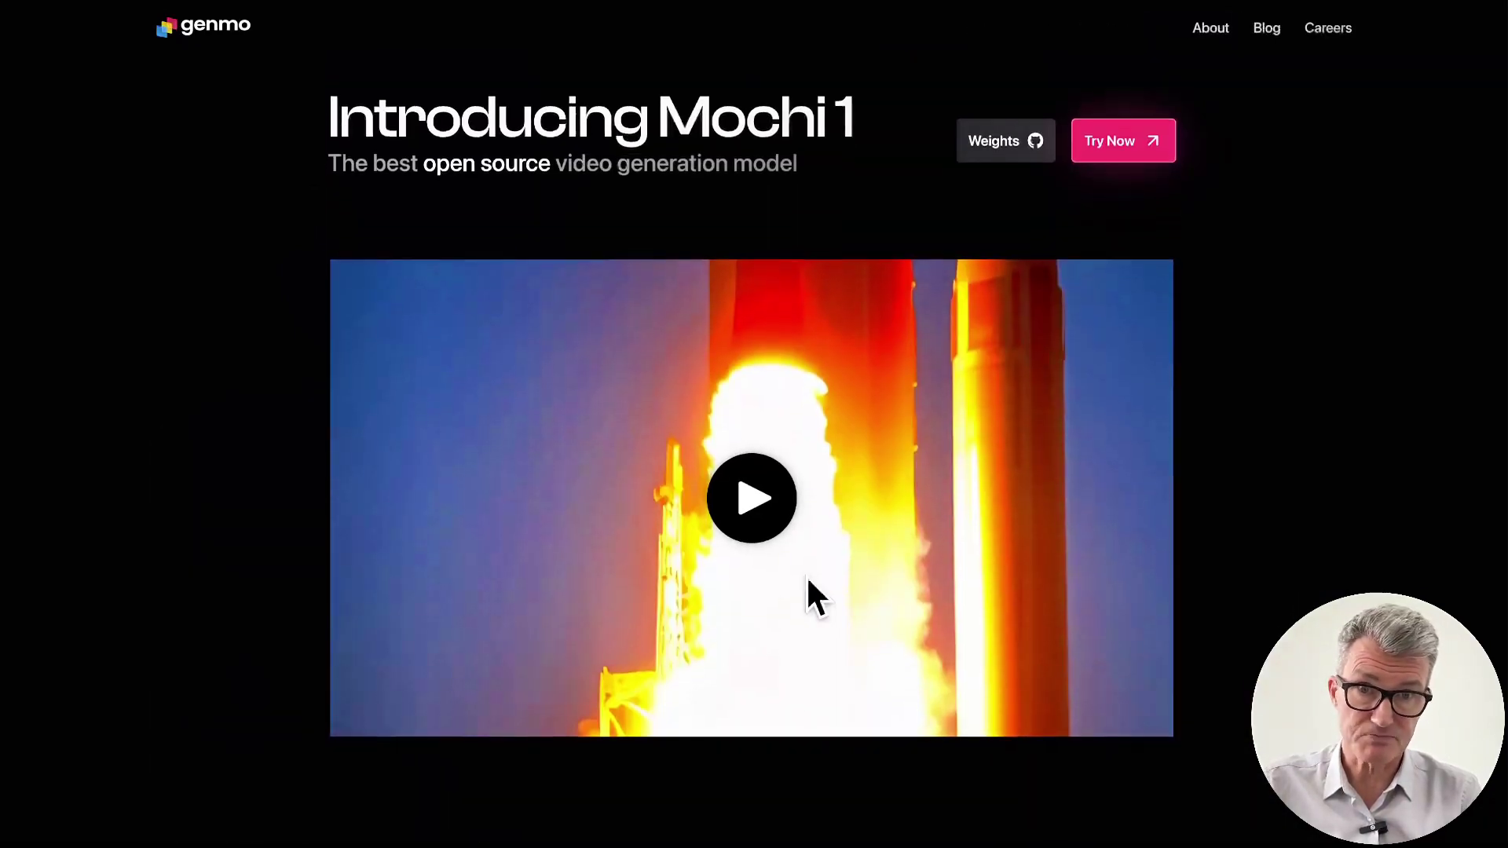
scroll(1184, 375, "down", 6)
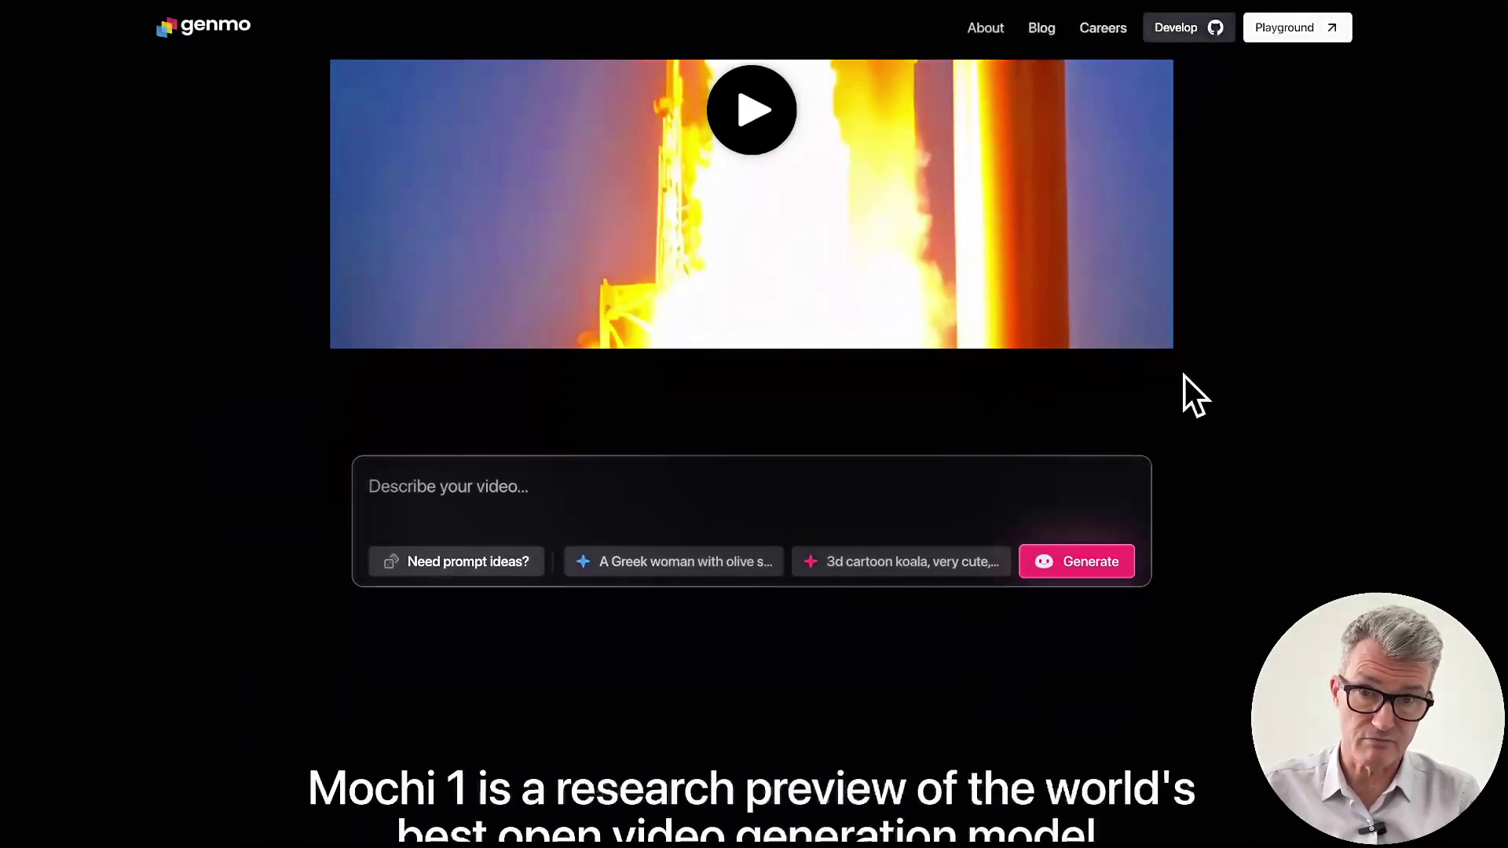
left_click(496, 411)
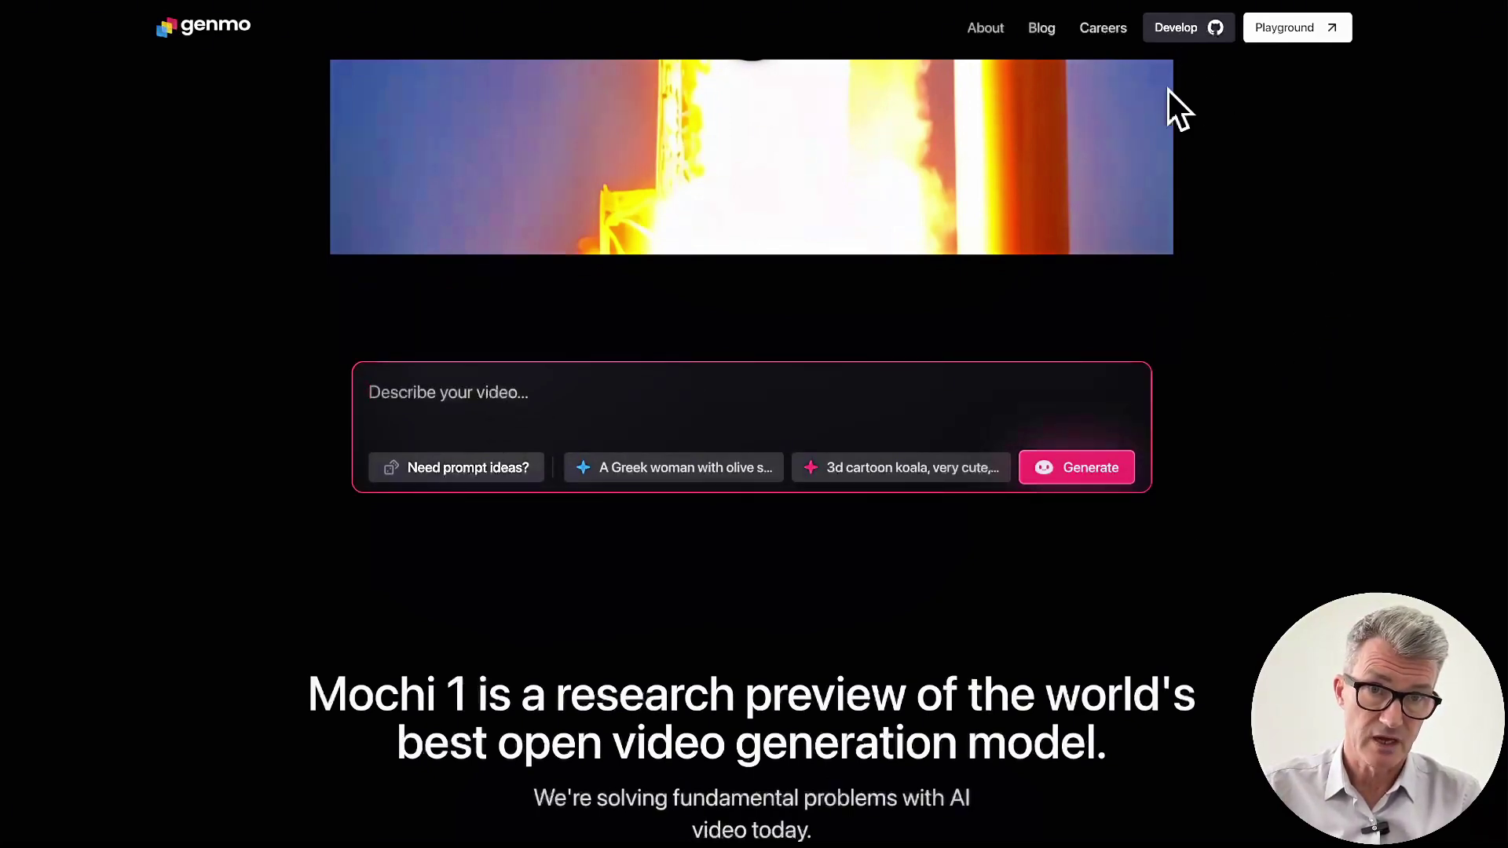
scroll(1196, 574, "up", 6)
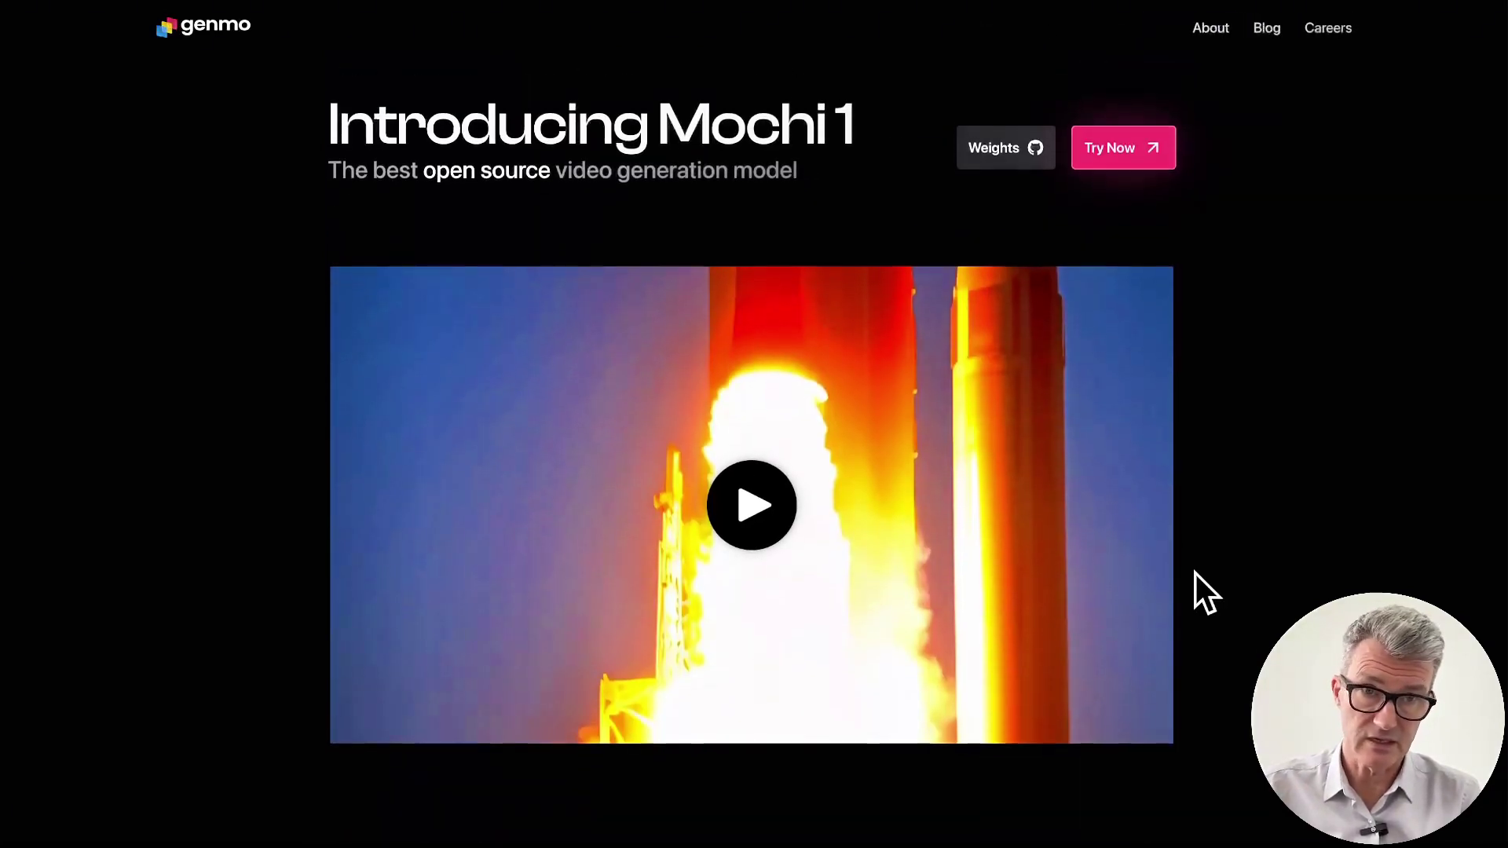
left_click(1261, 32)
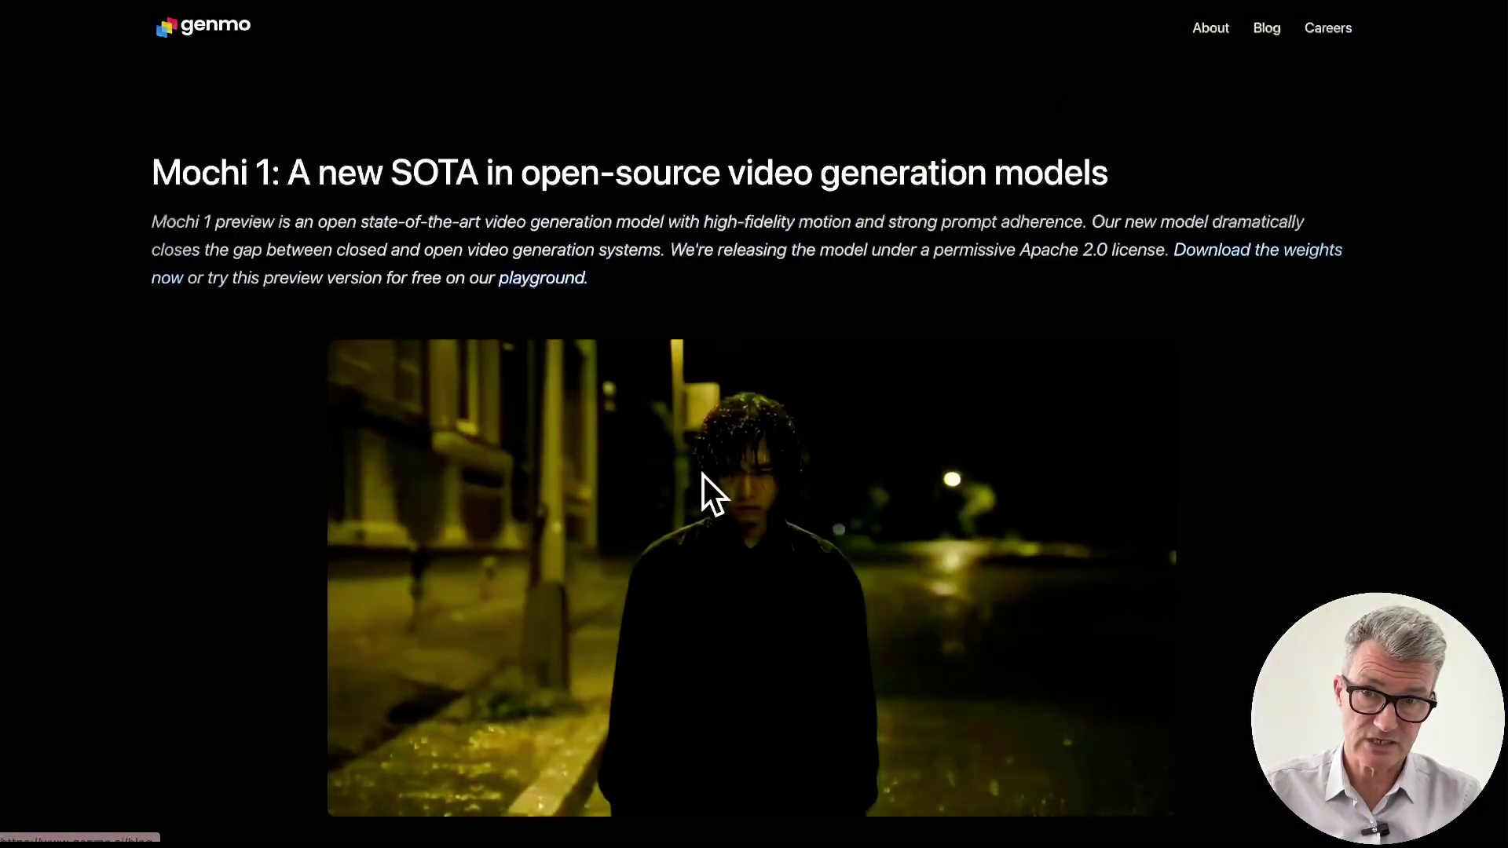
scroll(704, 495, "down", 5)
scroll(703, 495, "up", 5)
scroll(704, 475, "down", 15)
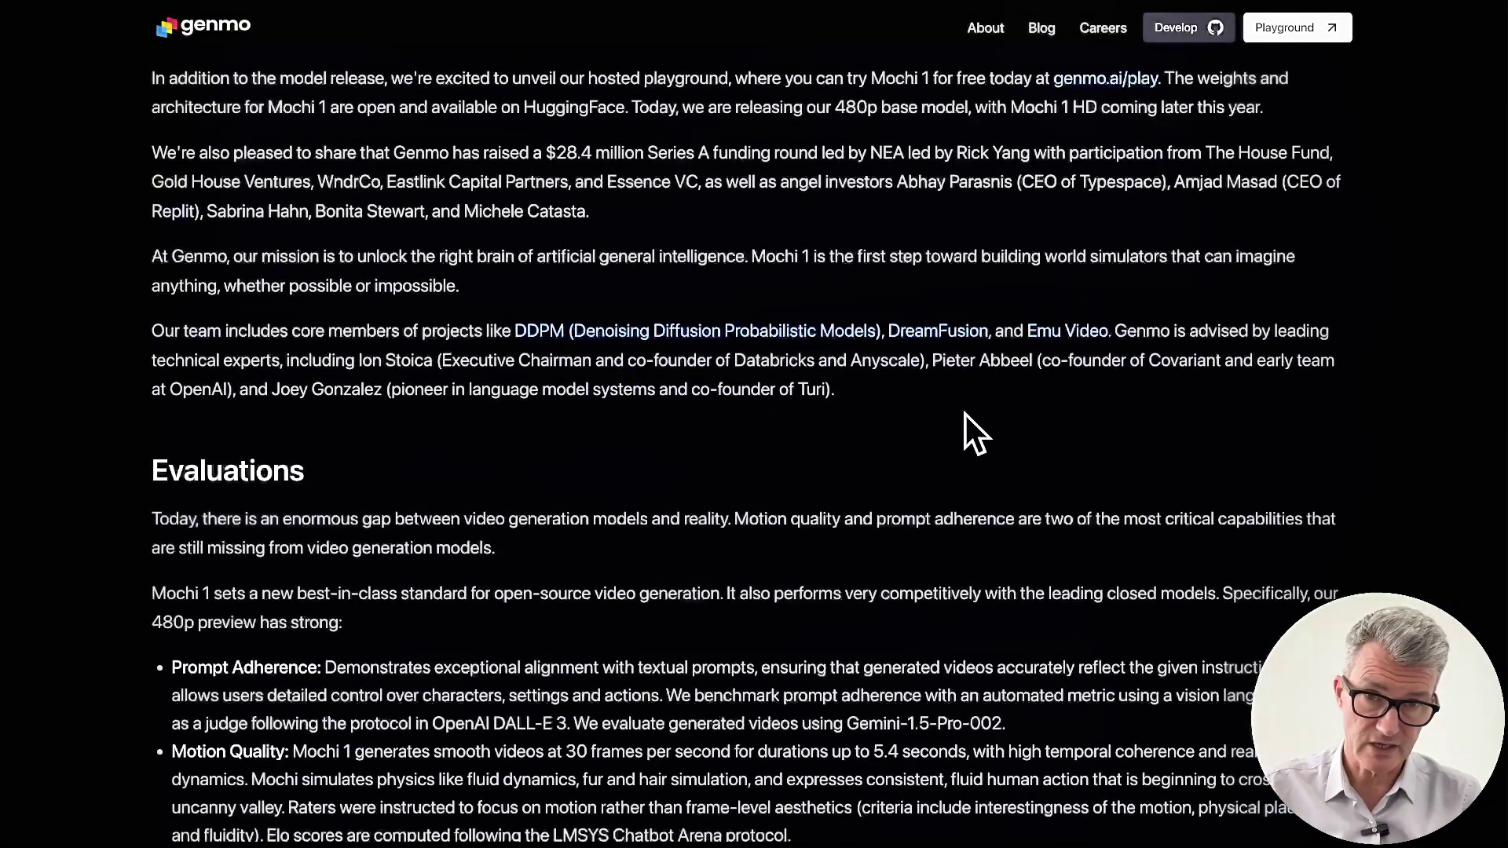
scroll(967, 433, "down", 2)
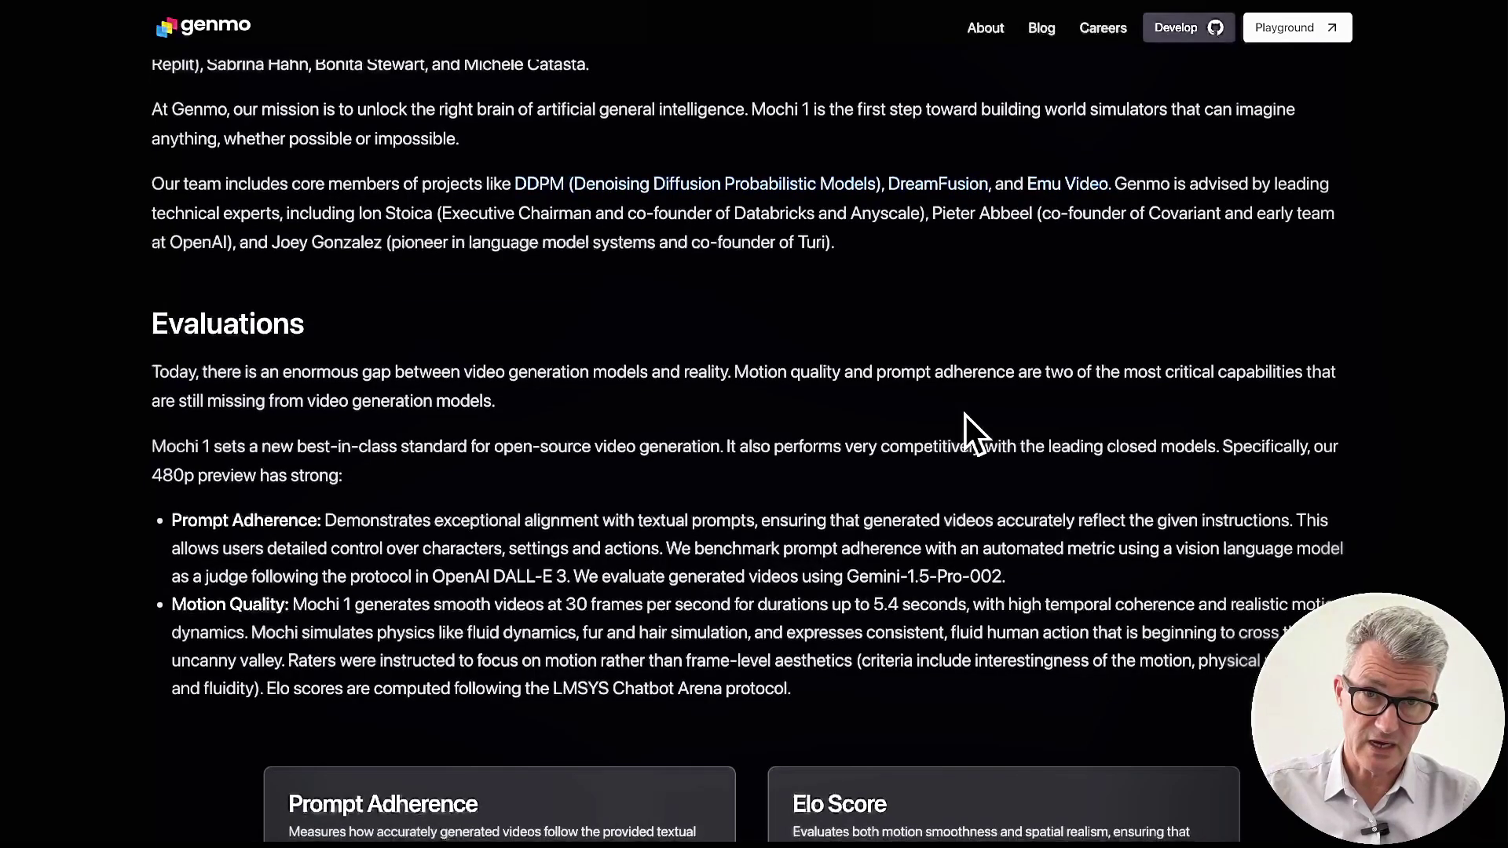
scroll(965, 414, "down", 3)
scroll(965, 417, "down", 20)
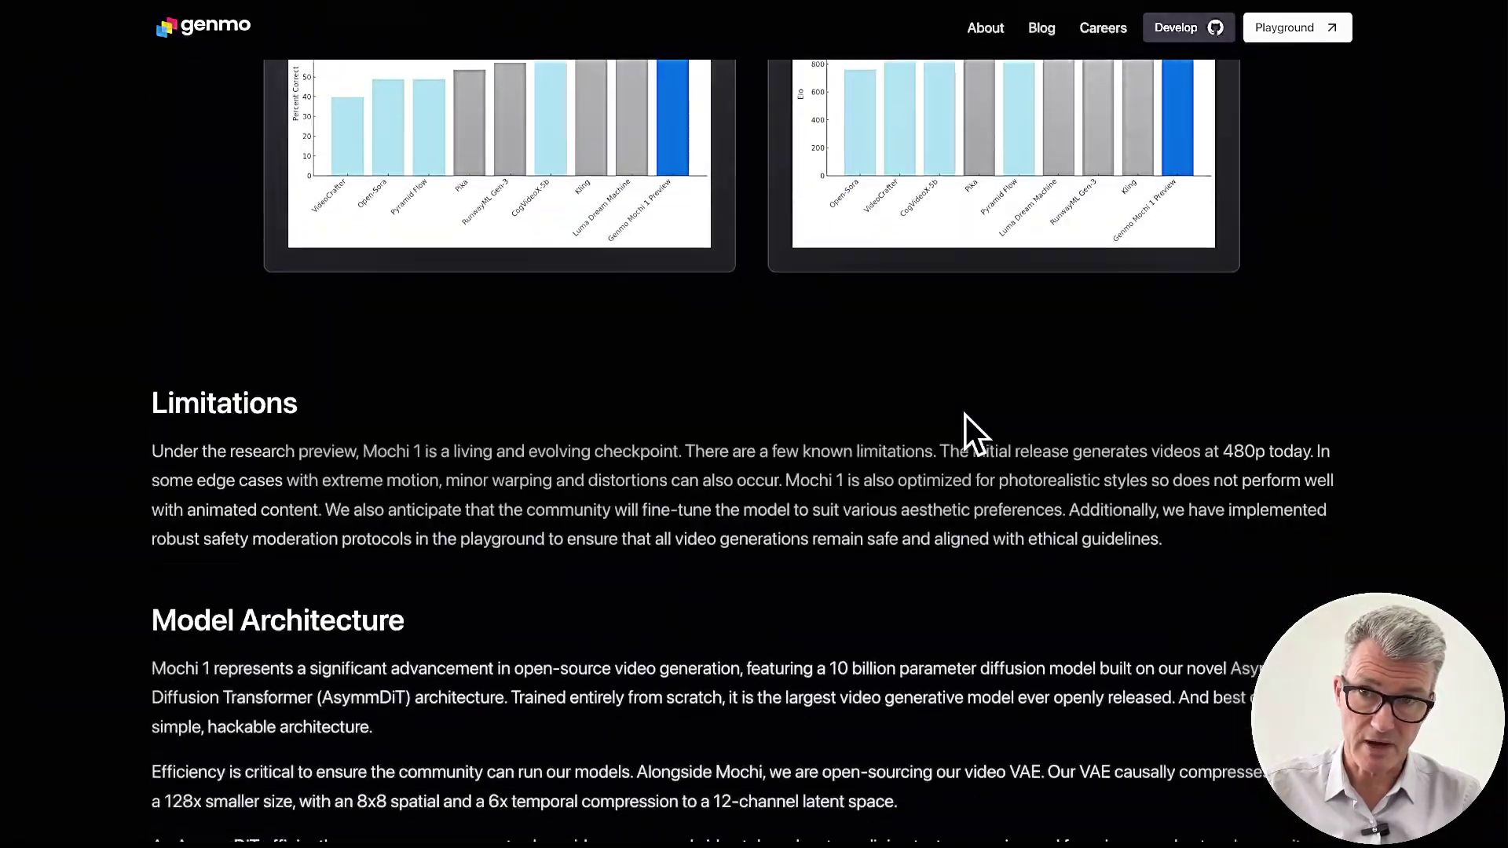
scroll(965, 416, "down", 6)
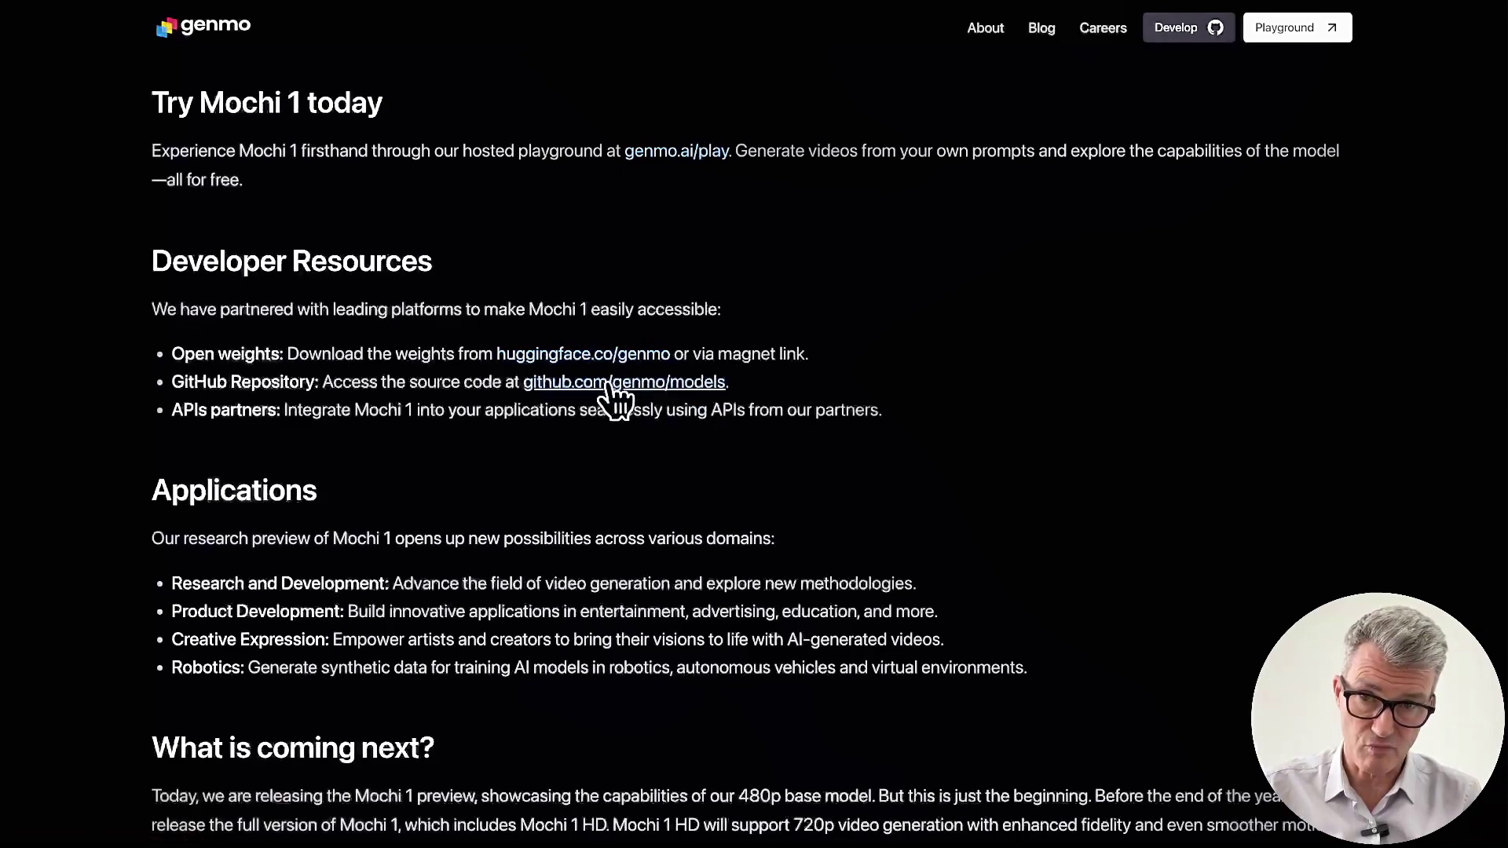
scroll(801, 464, "down", 8)
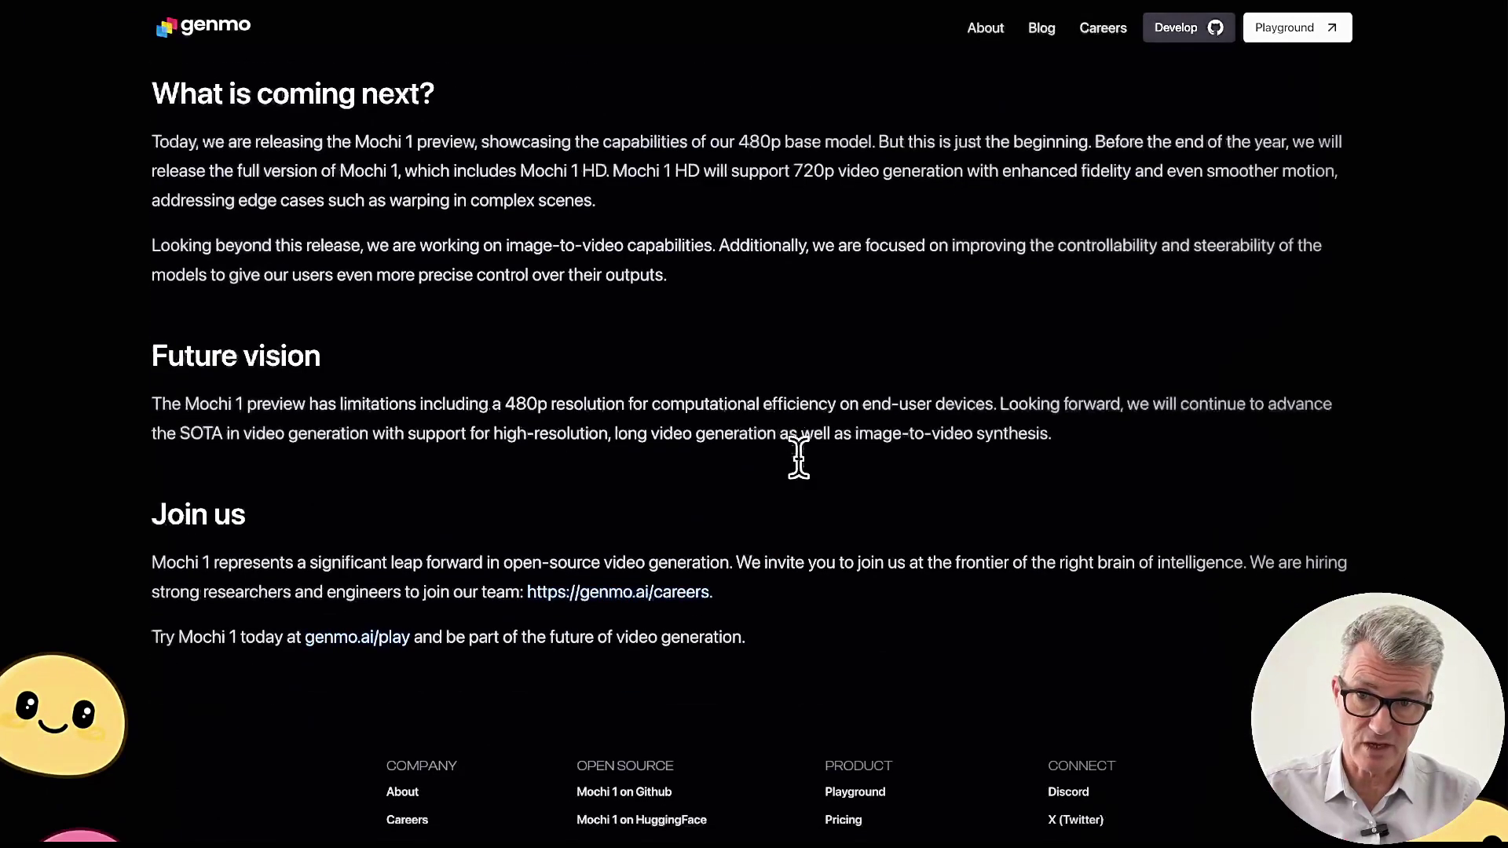
scroll(800, 463, "up", 15)
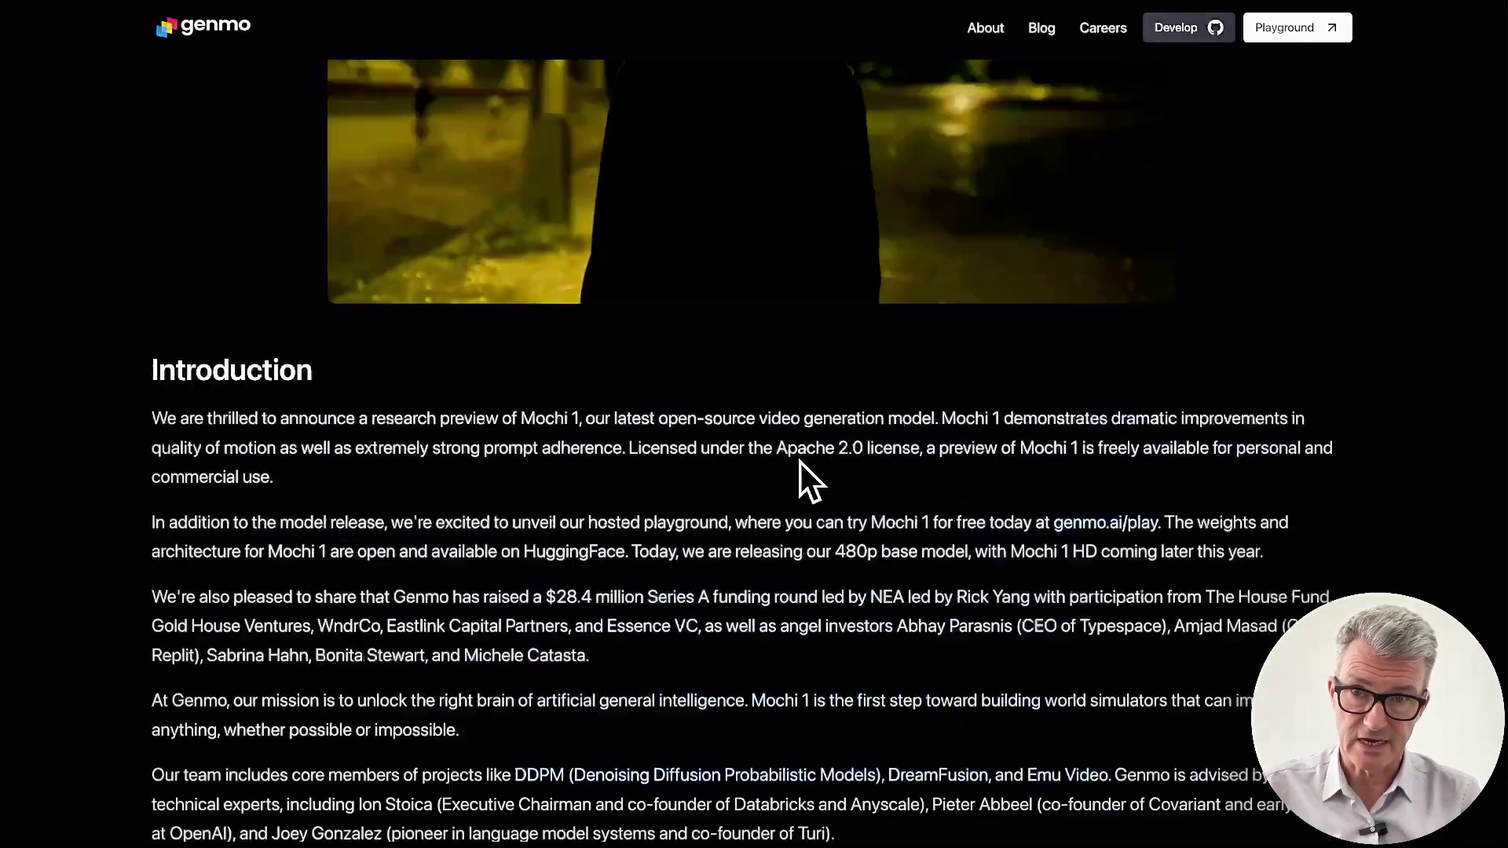
scroll(868, 661, "down", 3)
scroll(886, 652, "up", 1)
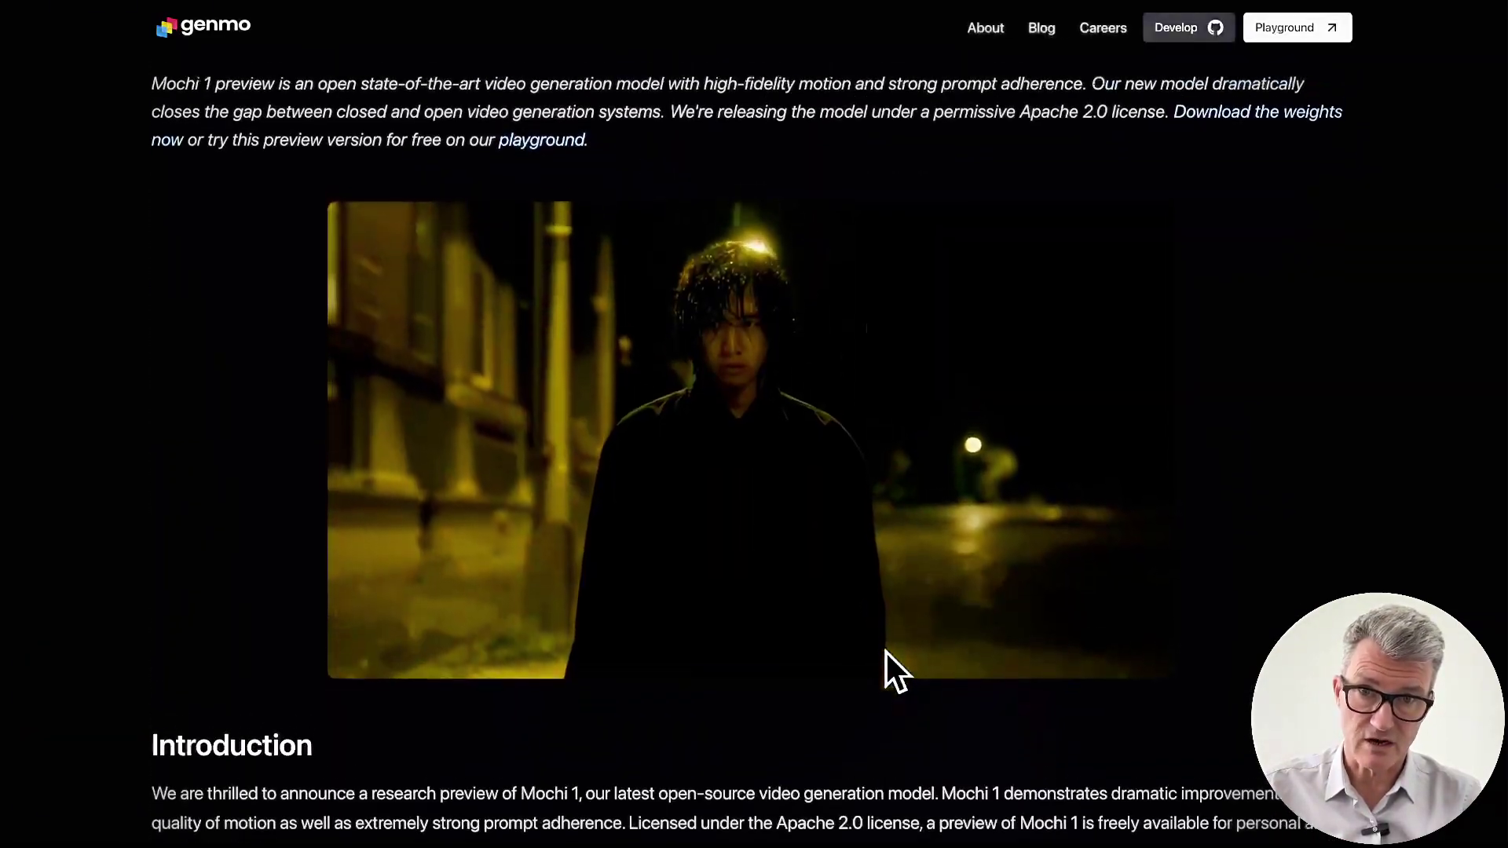